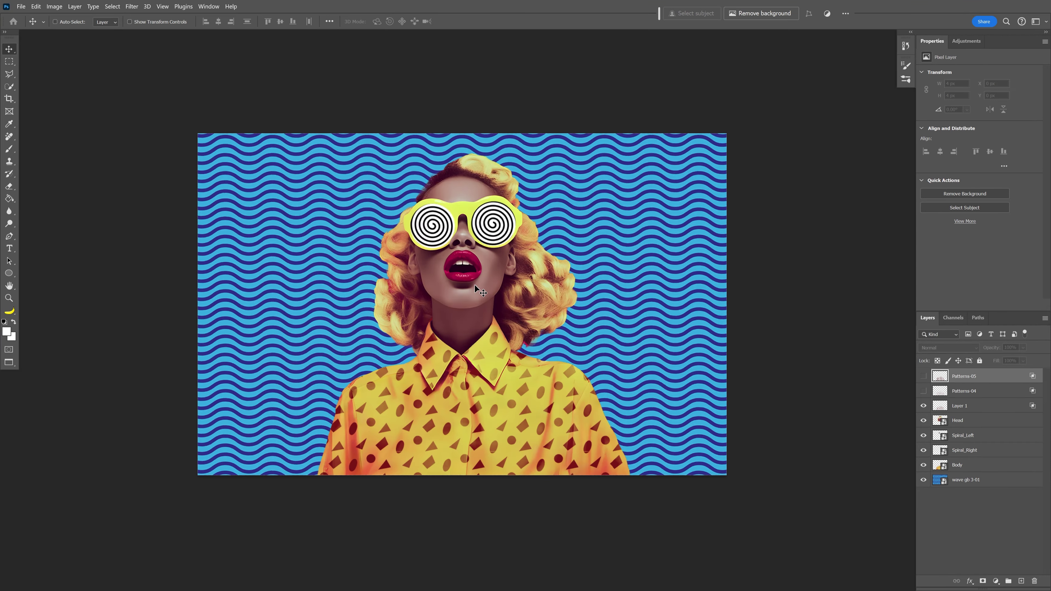
scroll(475, 284, "up", 2)
left_click_drag(475, 285, 476, 292)
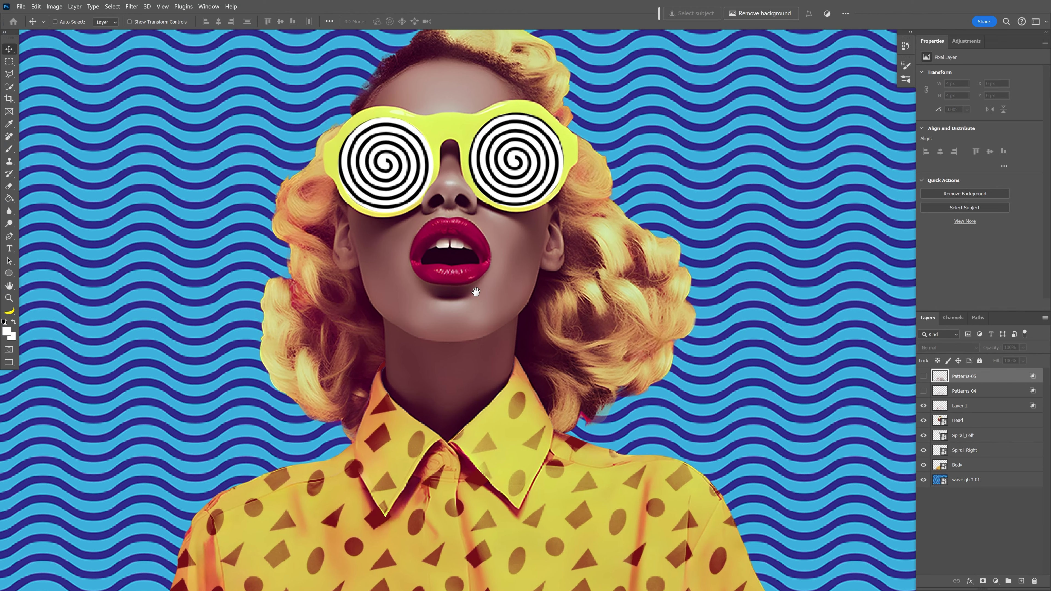
scroll(476, 291, "down", 2)
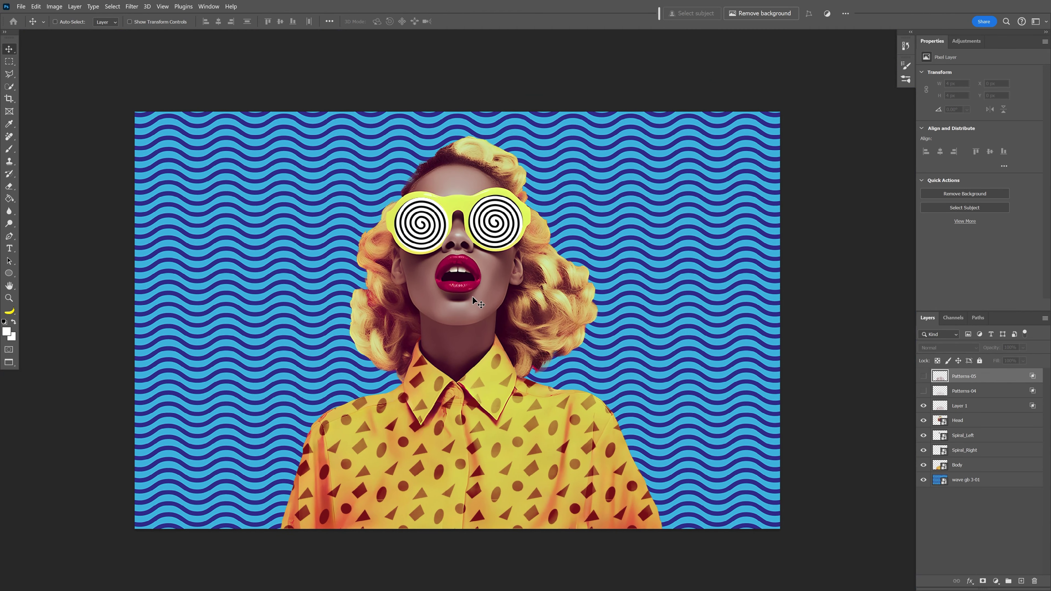
scroll(490, 240, "down", 1)
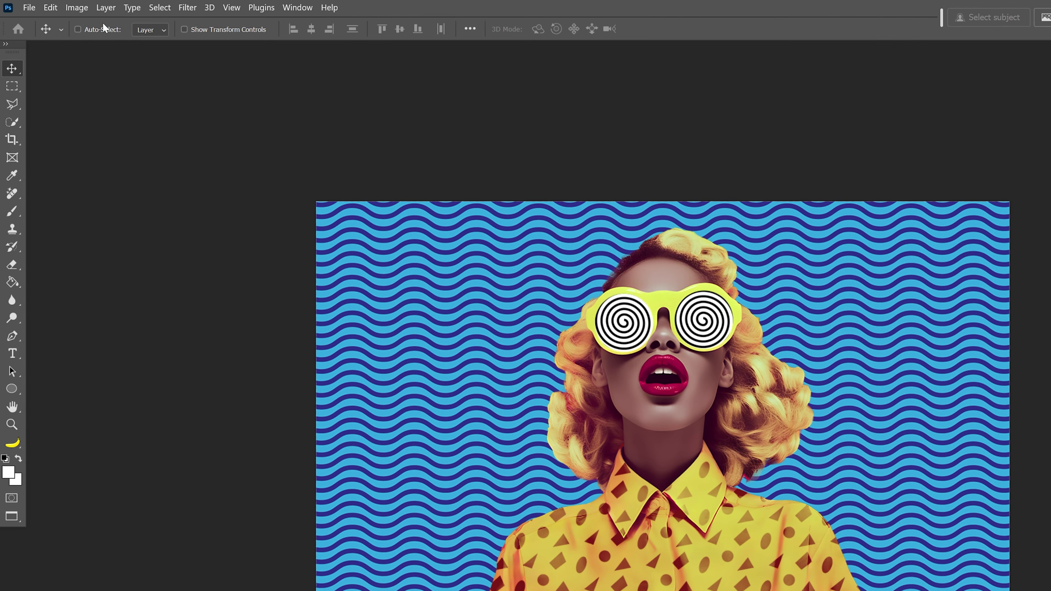
Step: Check the document's width, height and resolution in the Image Size settings
left_click(54, 6)
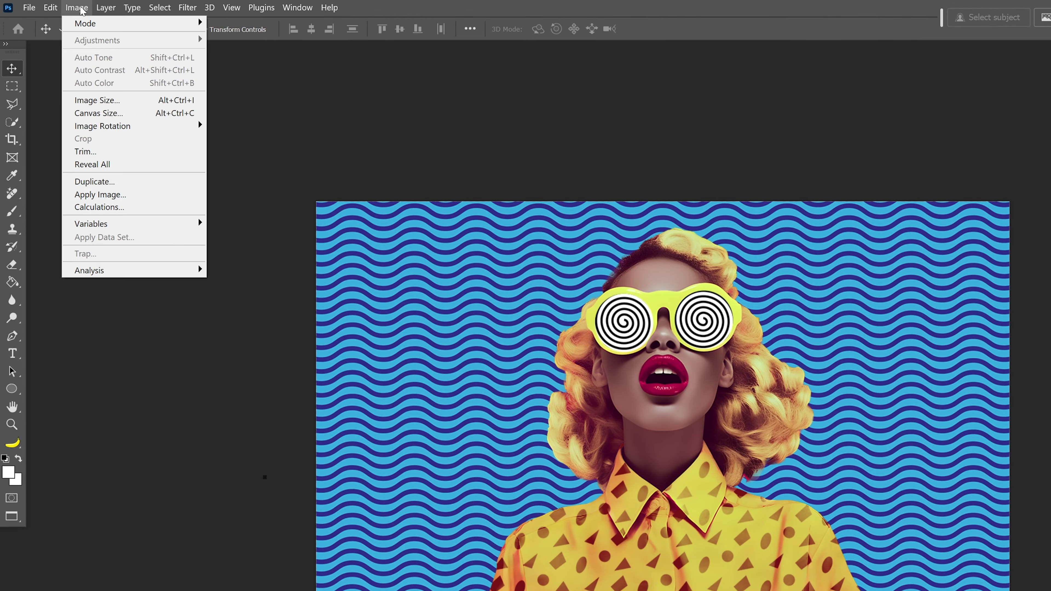
left_click(122, 101)
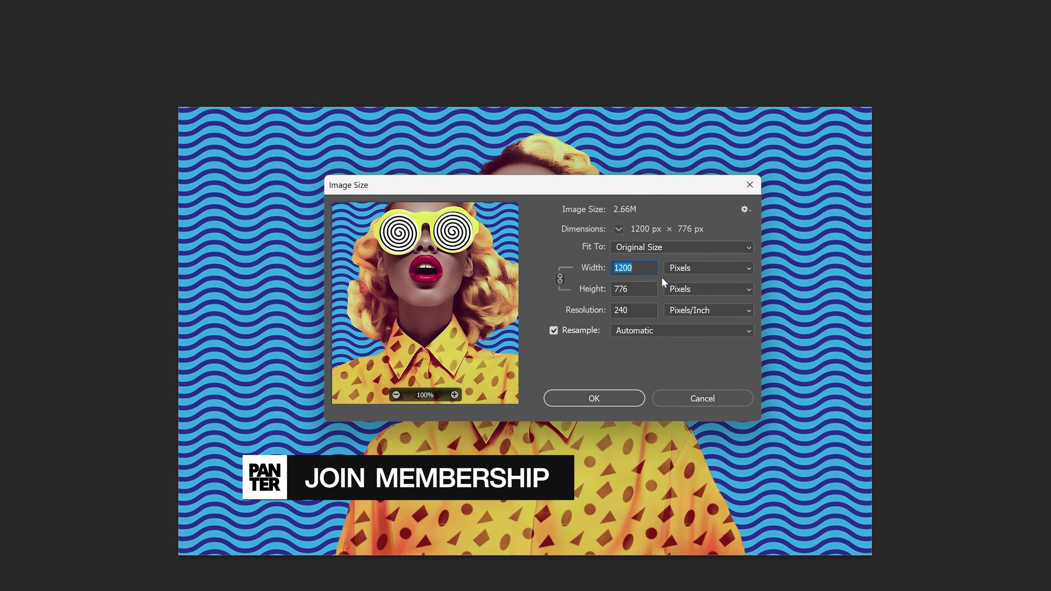
left_click(766, 362)
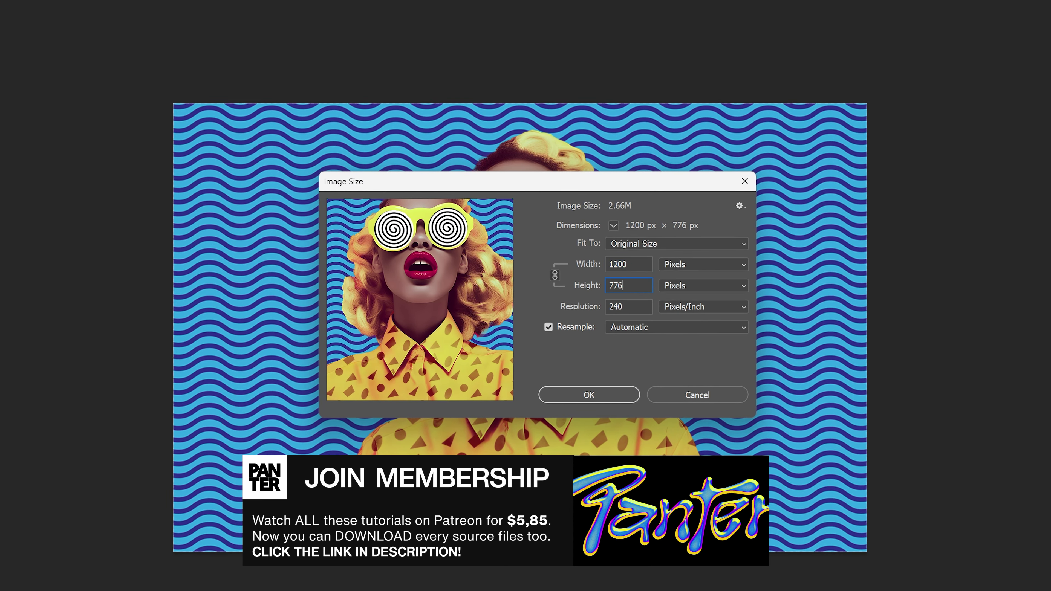
key("Tab")
left_click(622, 285)
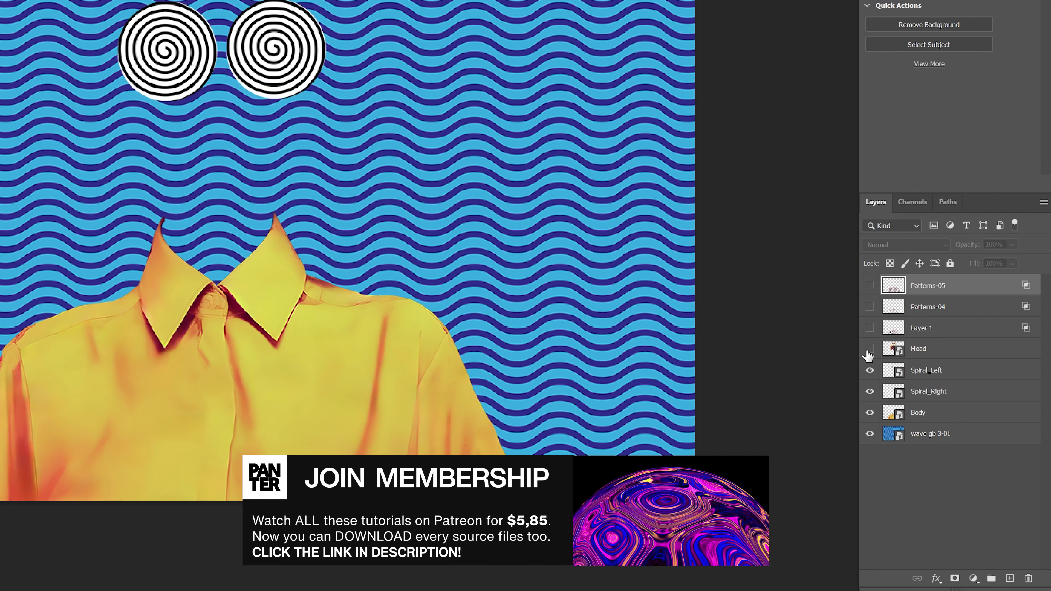
Step: Toggle the visibility of the Head, Spiral_Left, Spiral_Right and Body layers to inspect how the artwork is separated
left_click(870, 349)
left_click(870, 349)
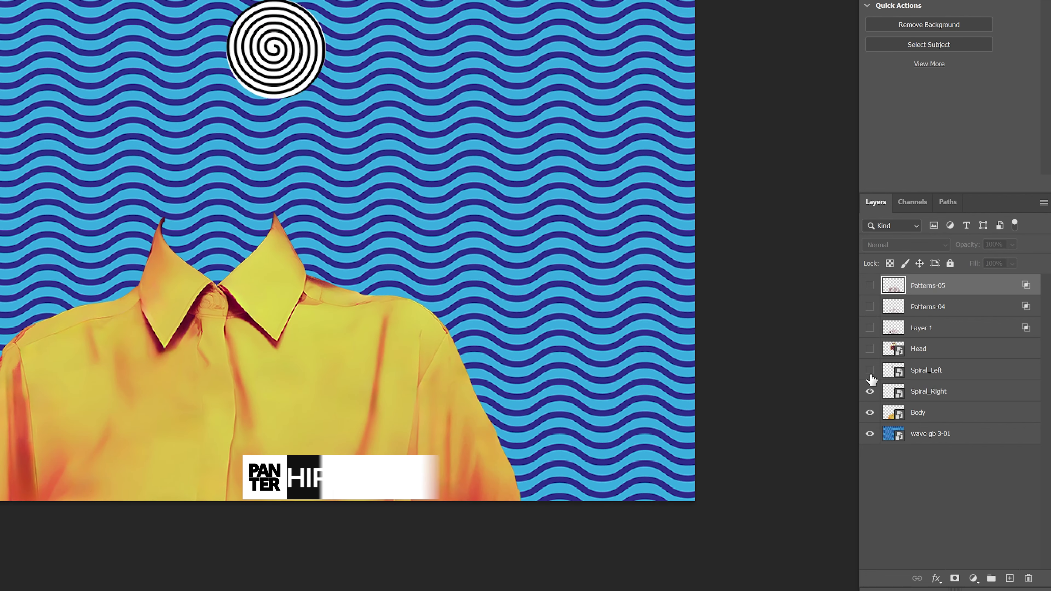
left_click(870, 391)
left_click(870, 412)
left_click(870, 370)
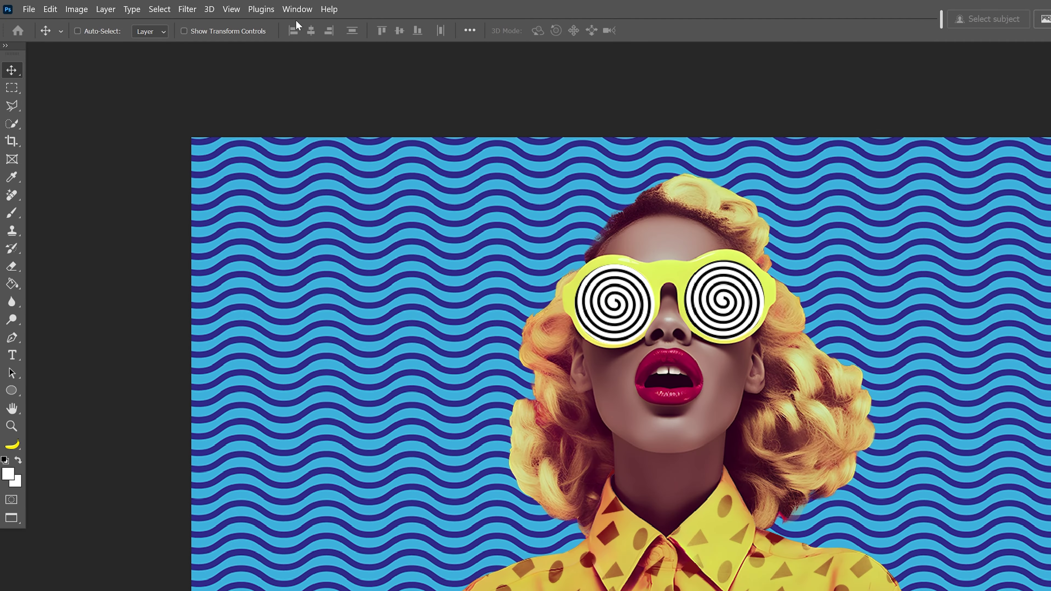
Step: Show the Timeline, create a frame animation and convert it to a video timeline
left_click(296, 9)
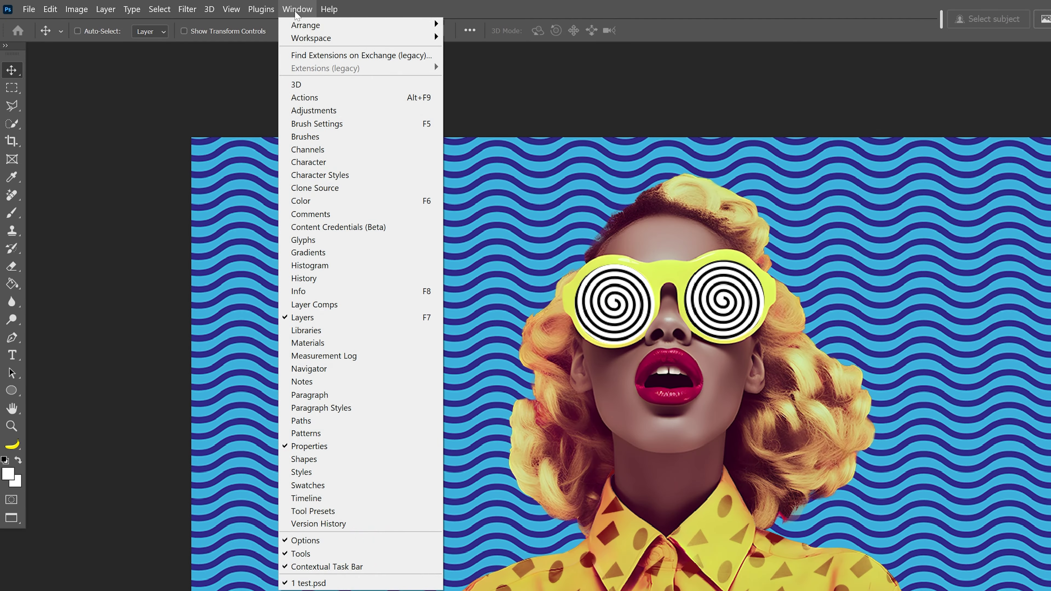
left_click(326, 499)
left_click(563, 440)
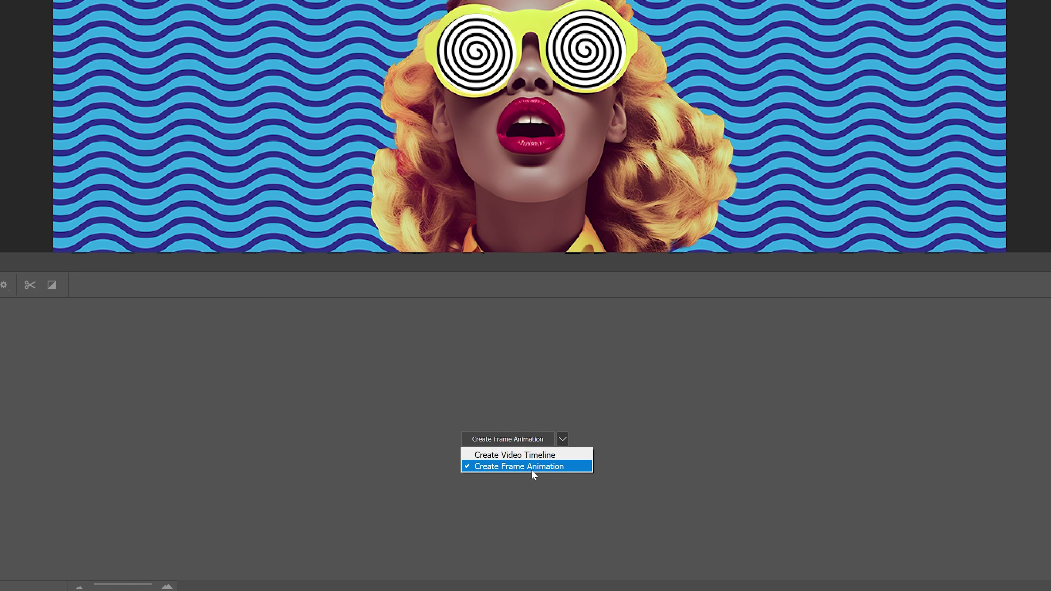
left_click(548, 470)
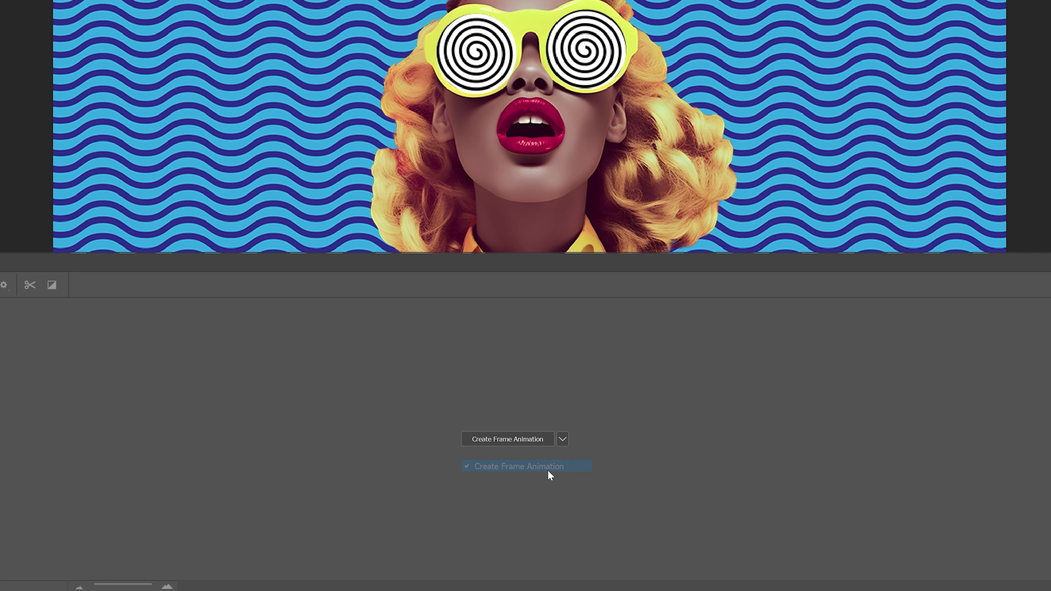
left_click(505, 440)
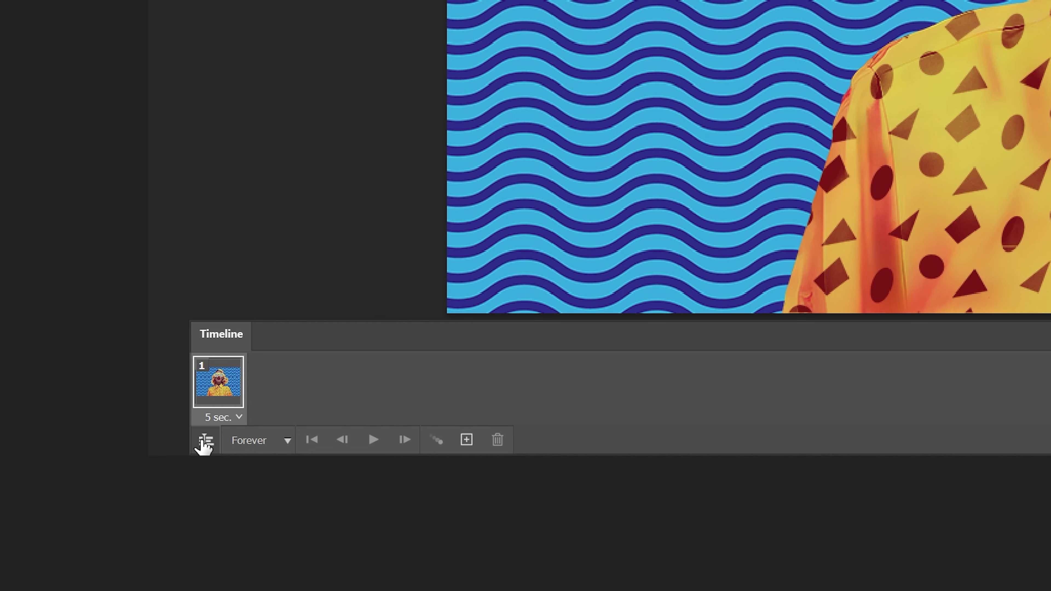
left_click(203, 442)
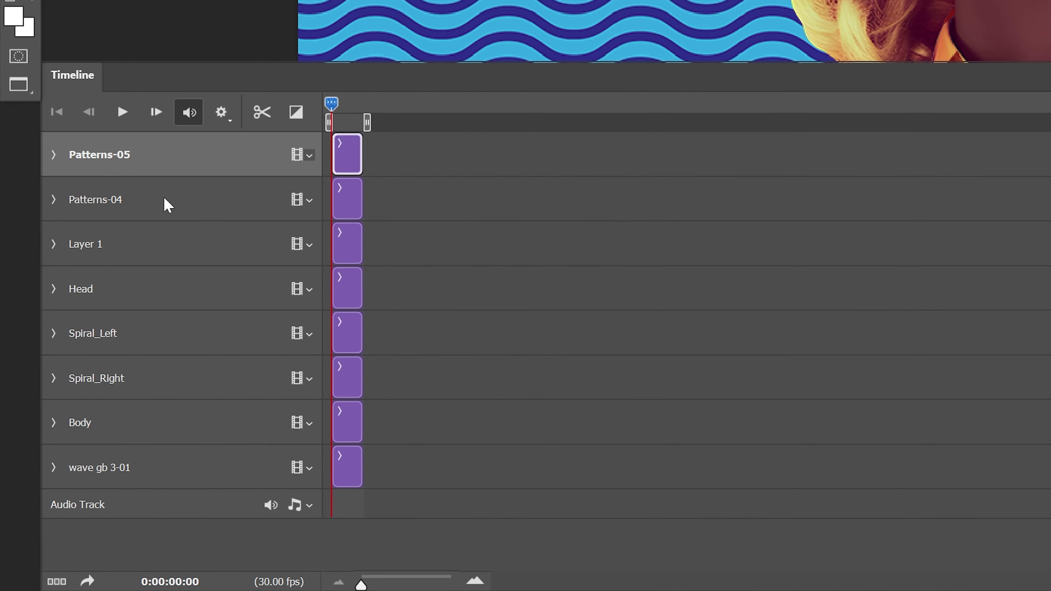
Step: Examine the individual layer tracks and their clips in the timeline
left_click(167, 205)
left_click(169, 237)
left_click(179, 299)
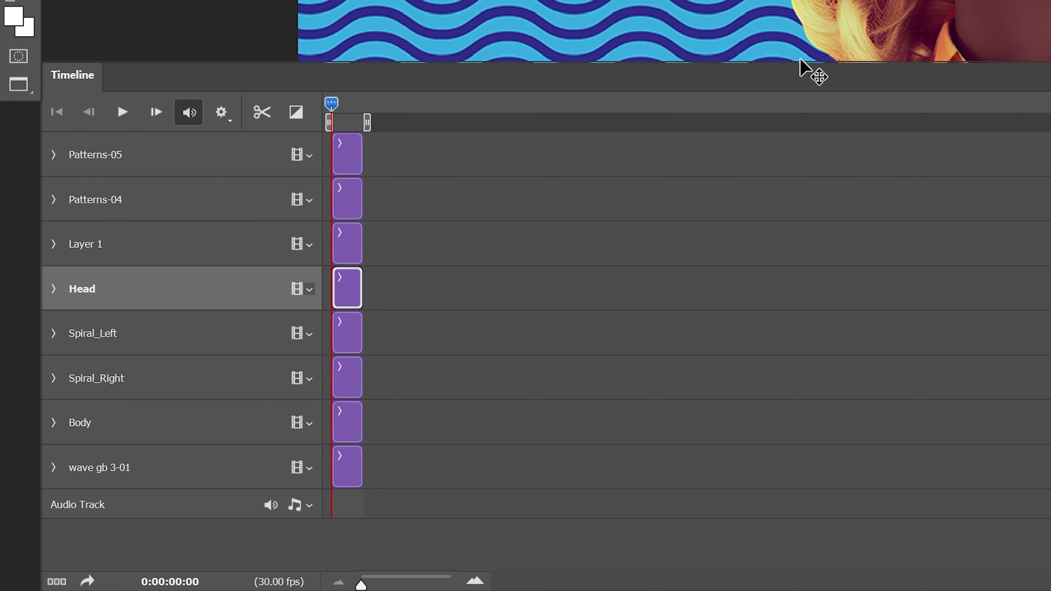
left_click_drag(765, 63, 756, 129)
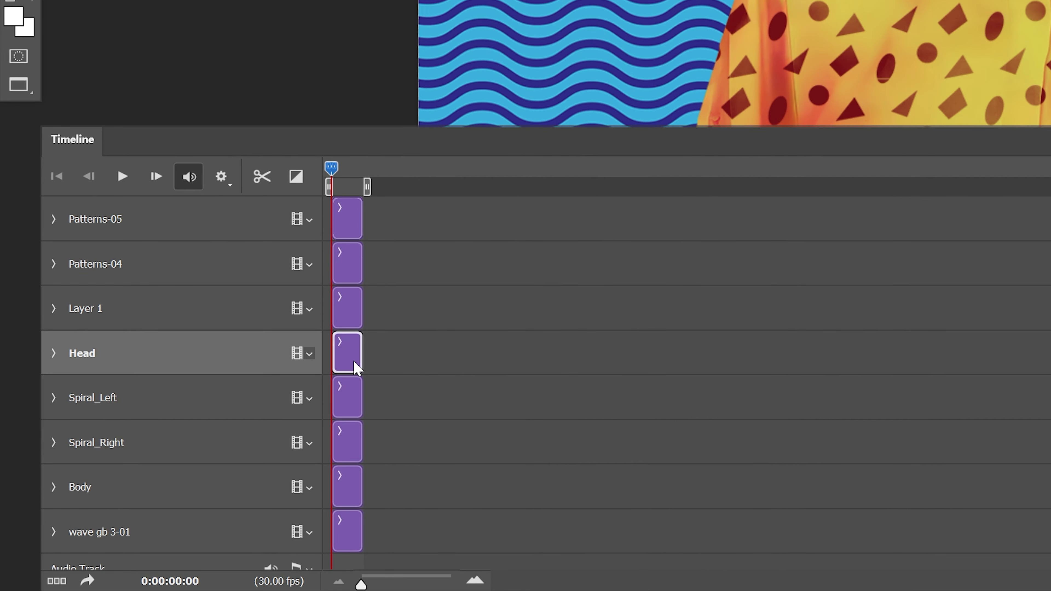
left_click(351, 313)
left_click(351, 274)
left_click(346, 325)
left_click(351, 398)
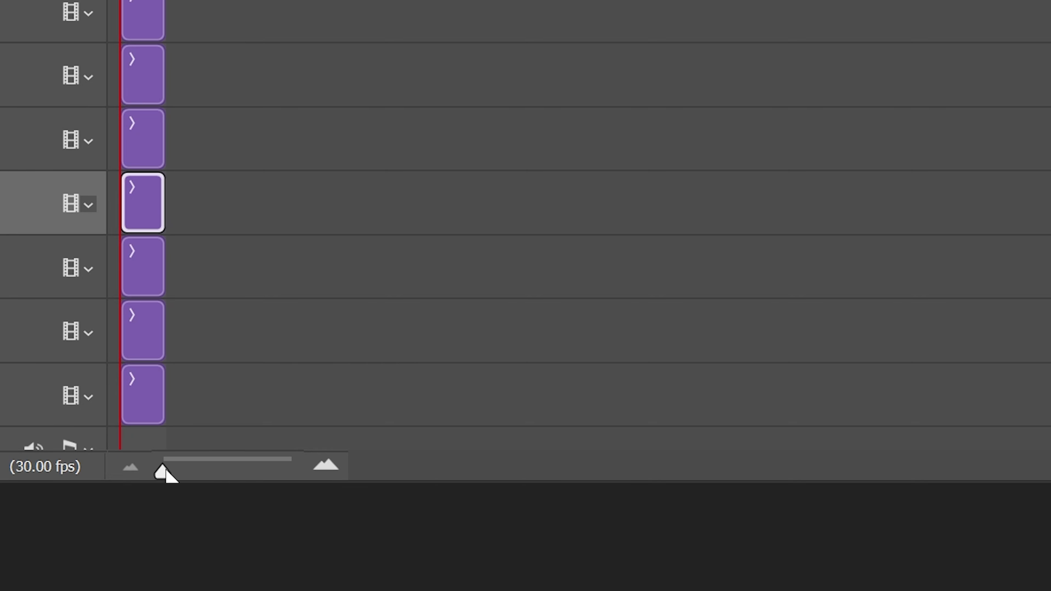
Step: Trim all eight layer clips, from Patterns-05 to wave gb 3-01, so they end at 02:00f
left_click_drag(162, 471, 220, 473)
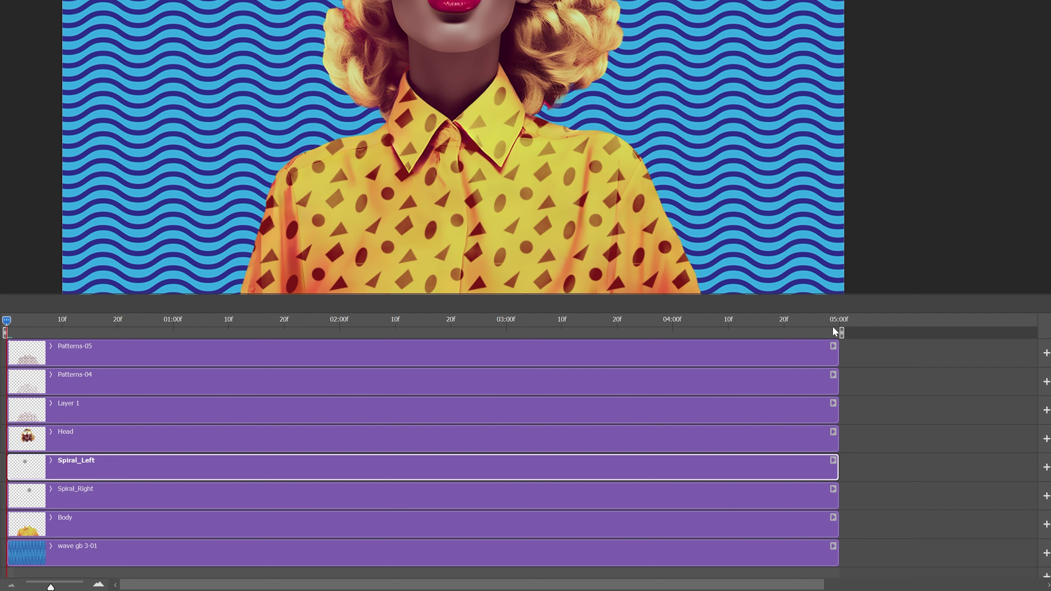
left_click(183, 361)
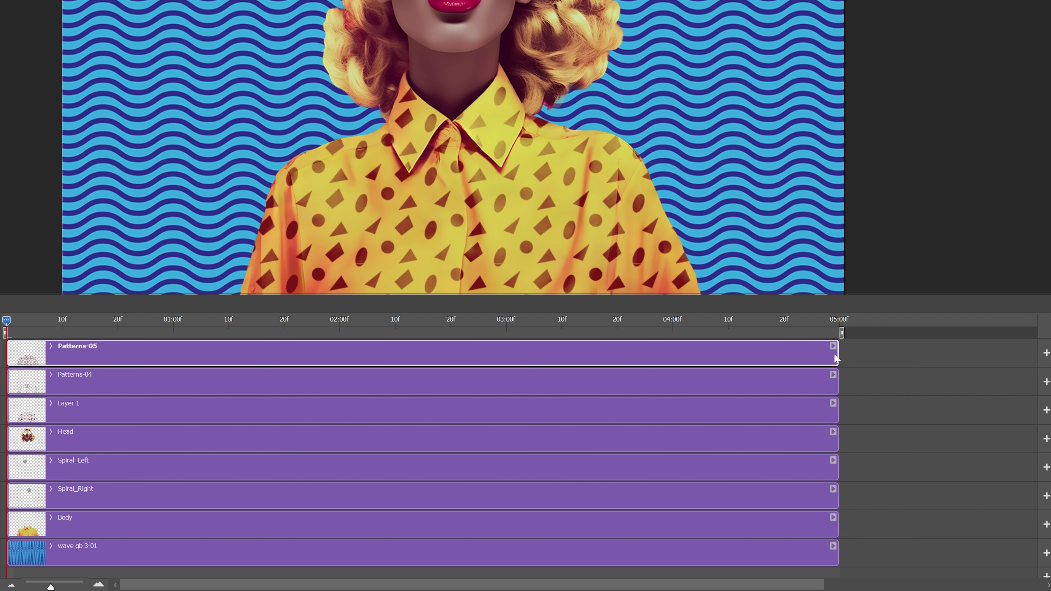
left_click_drag(837, 356, 341, 360)
left_click_drag(837, 382, 339, 381)
left_click_drag(836, 410, 339, 410)
left_click_drag(836, 438, 338, 438)
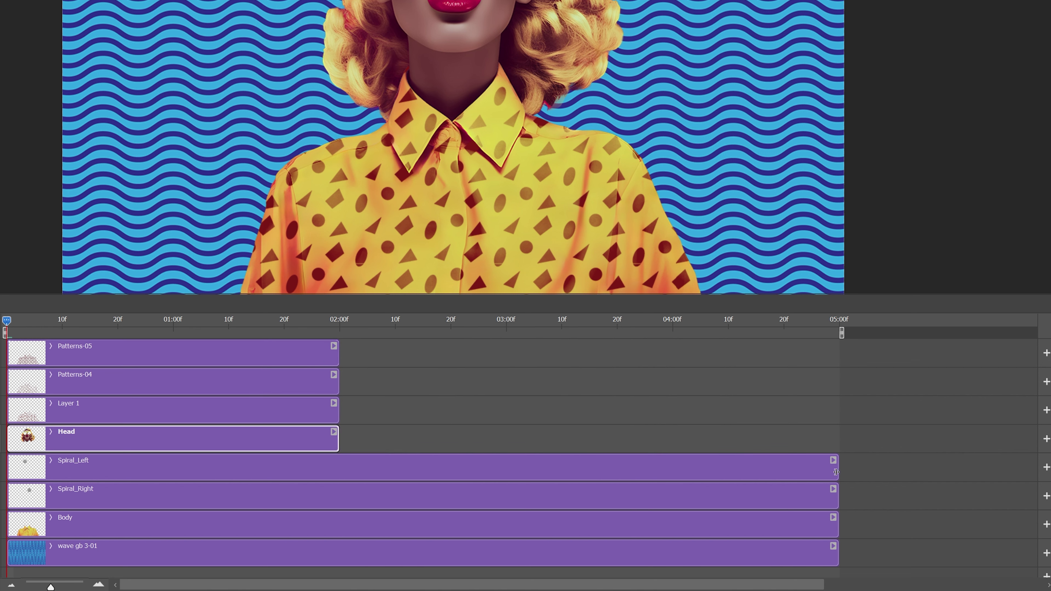
left_click_drag(837, 467, 339, 467)
left_click_drag(837, 496, 339, 496)
left_click_drag(837, 524, 339, 524)
left_click_drag(837, 553, 338, 553)
Step: Trim the pattern clips to run consecutively: Patterns-05 until about 19f, Patterns-04 from there to 01:10f, and Layer 1 from 01:10f to 02:00f
left_click_drag(51, 586, 63, 587)
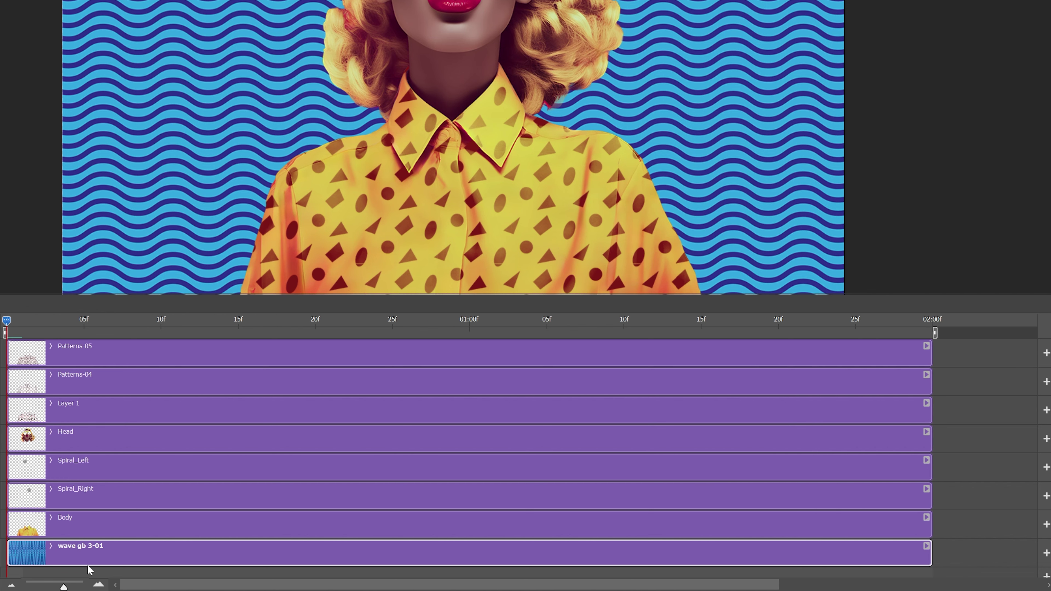
left_click(130, 361)
left_click(127, 381)
left_click(128, 407)
left_click(136, 358)
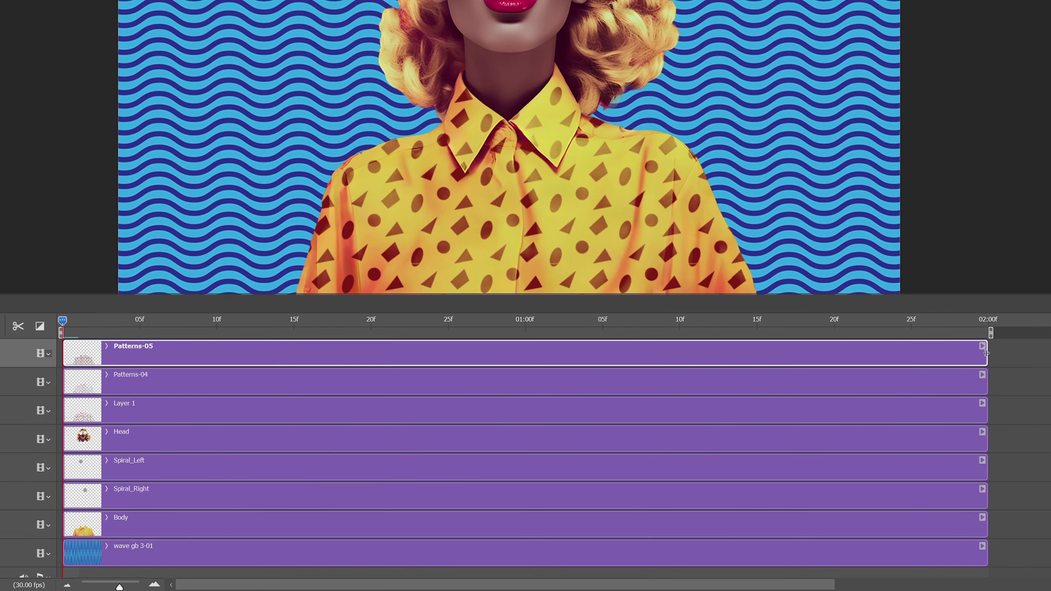
left_click_drag(987, 352, 301, 371)
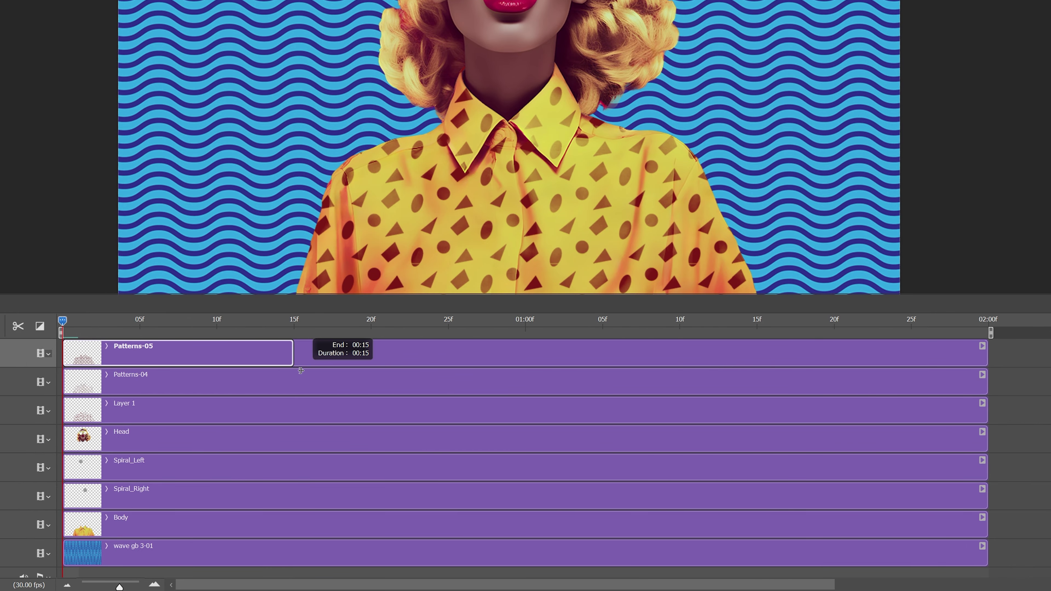
left_click(248, 383)
left_click_drag(64, 382, 297, 392)
left_click_drag(987, 386, 679, 385)
left_click(137, 420)
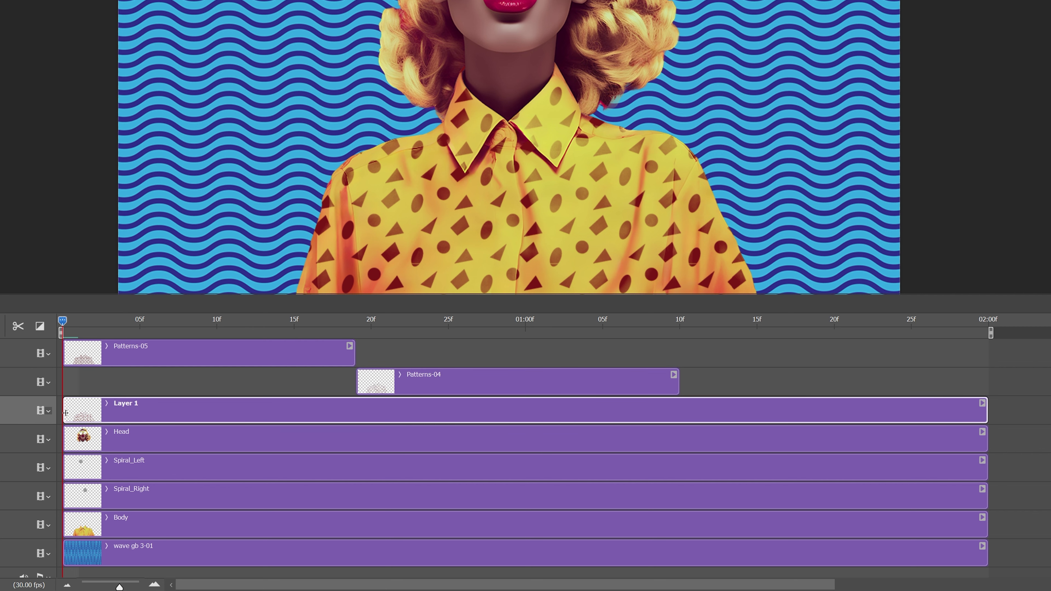
left_click_drag(69, 413, 677, 434)
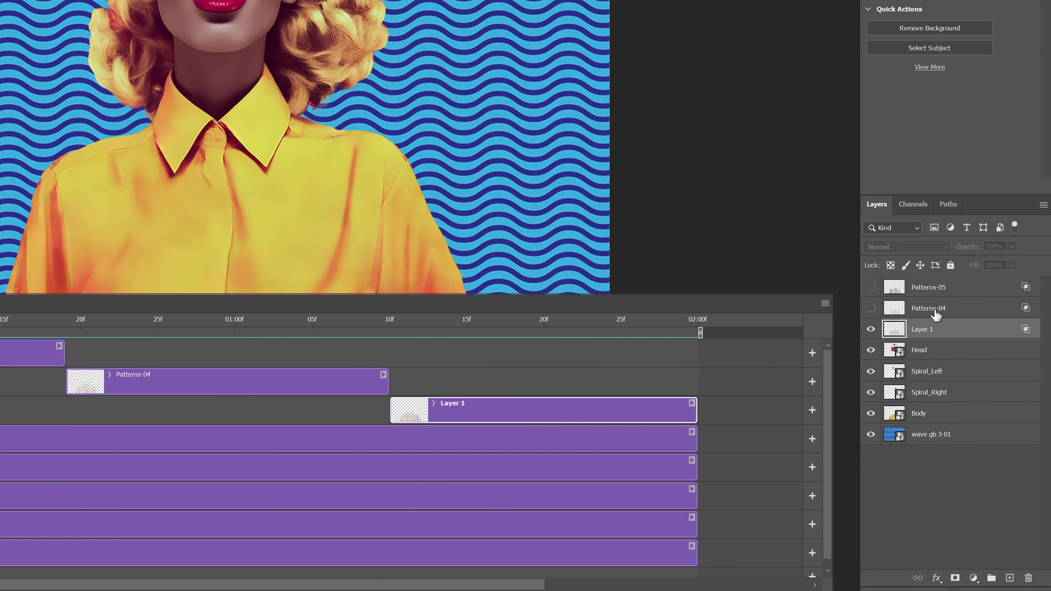
Step: Make the Patterns-05 and Patterns-04 layers visible and play the timeline to preview the changing shirt patterns
left_click(931, 309)
left_click(933, 289)
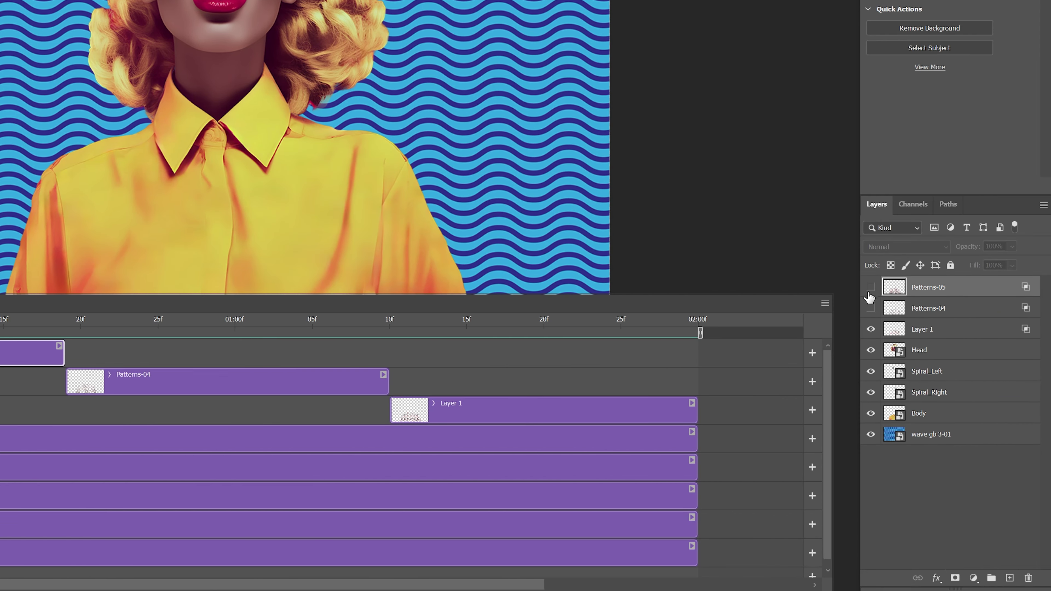
left_click(871, 288)
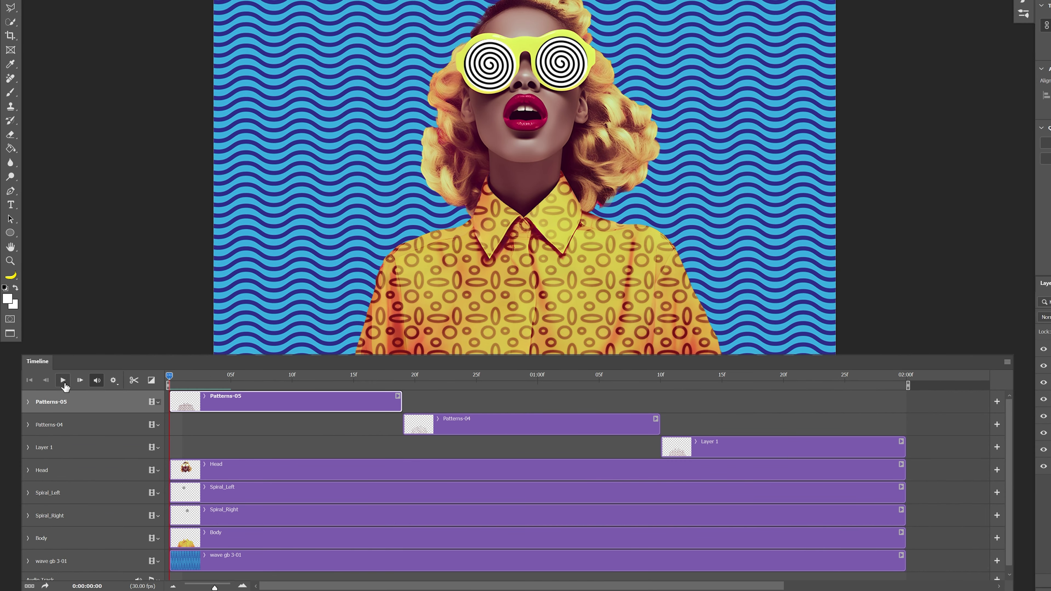
left_click(63, 381)
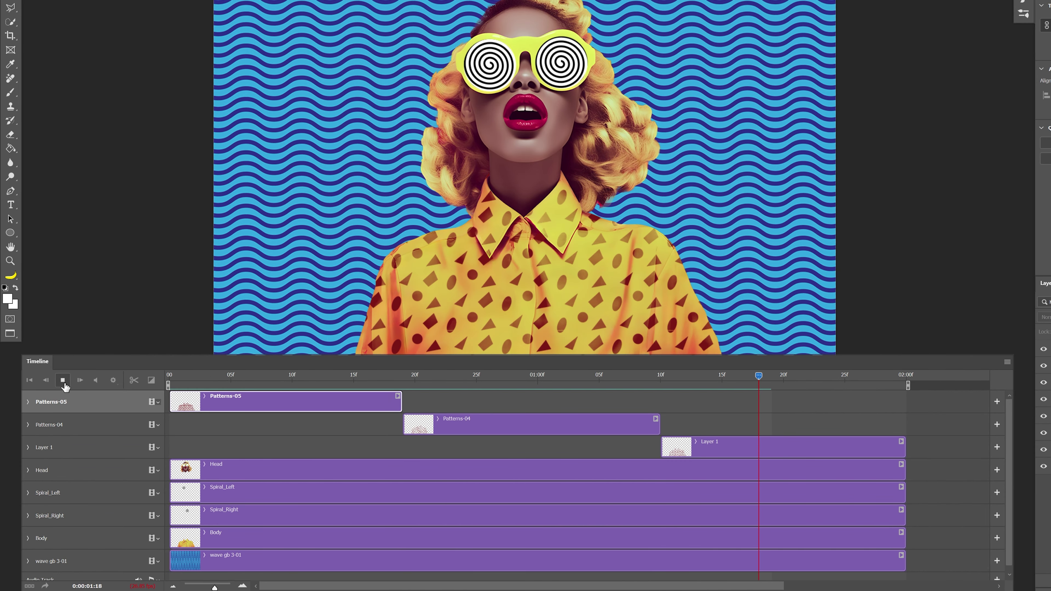
left_click(64, 383)
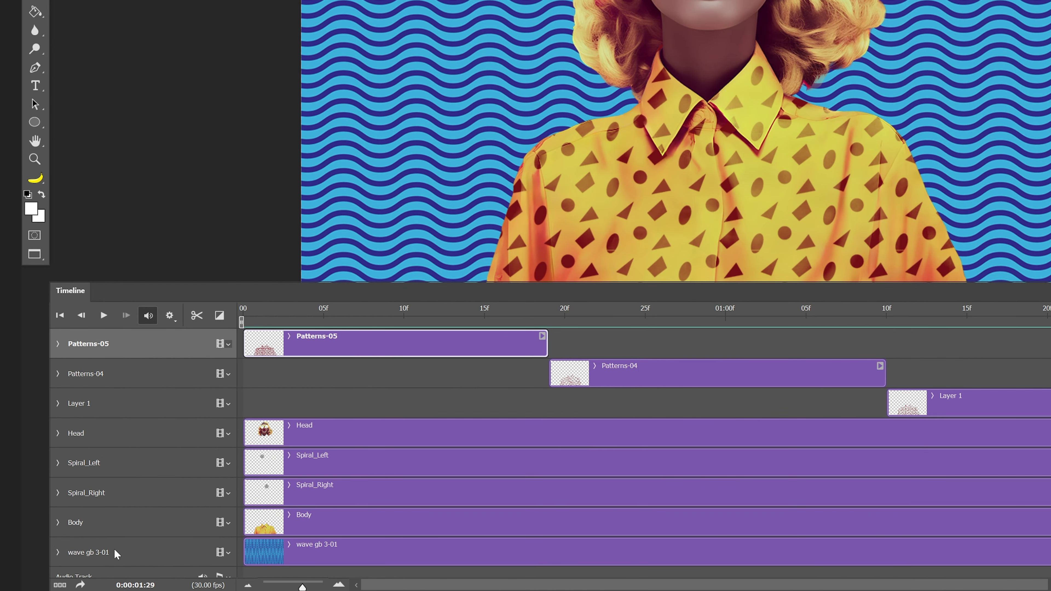
Step: Add a Transform keyframe to the wave gb 3-01 layer at the start of the timeline
left_click(117, 555)
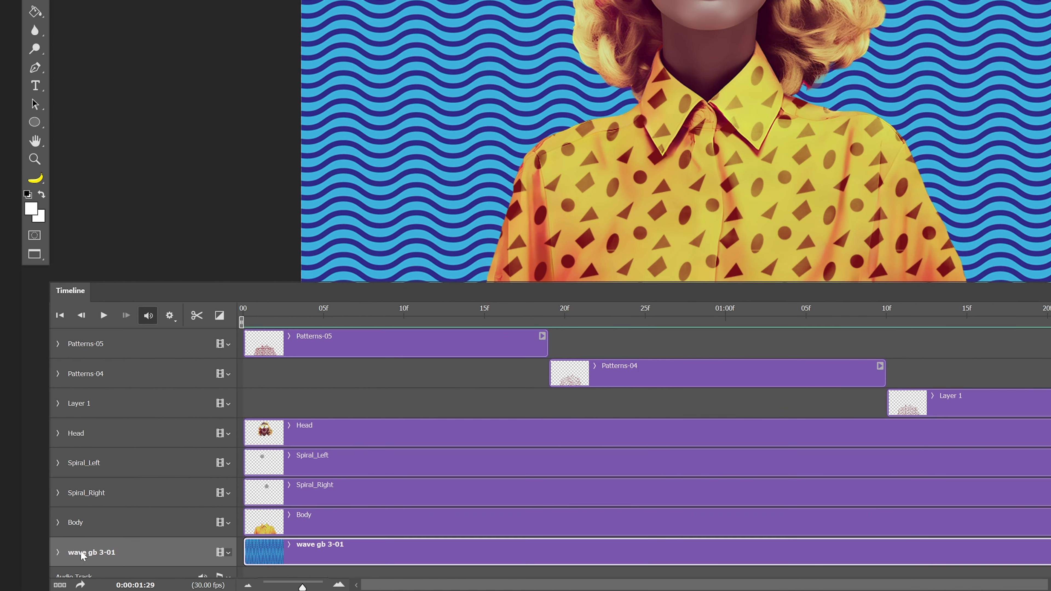
left_click(58, 553)
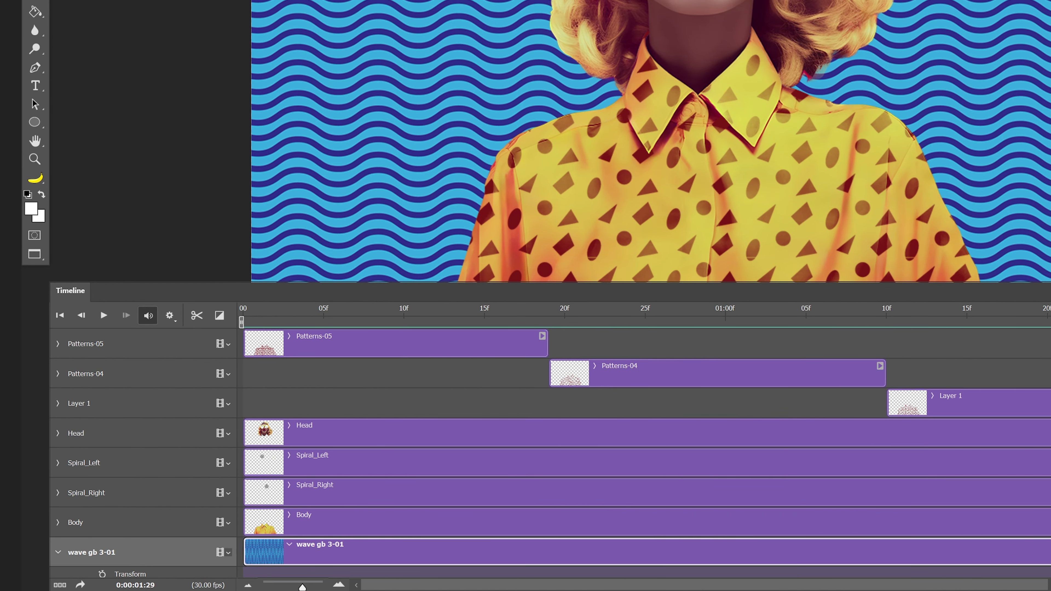
scroll(207, 482, "down", 3)
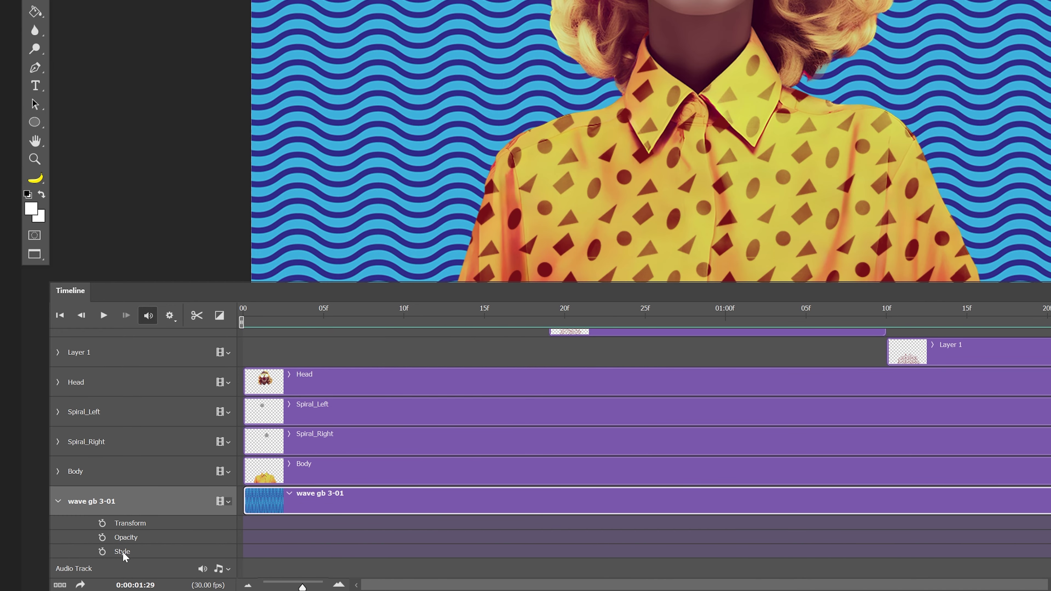
left_click_drag(346, 318, 243, 318)
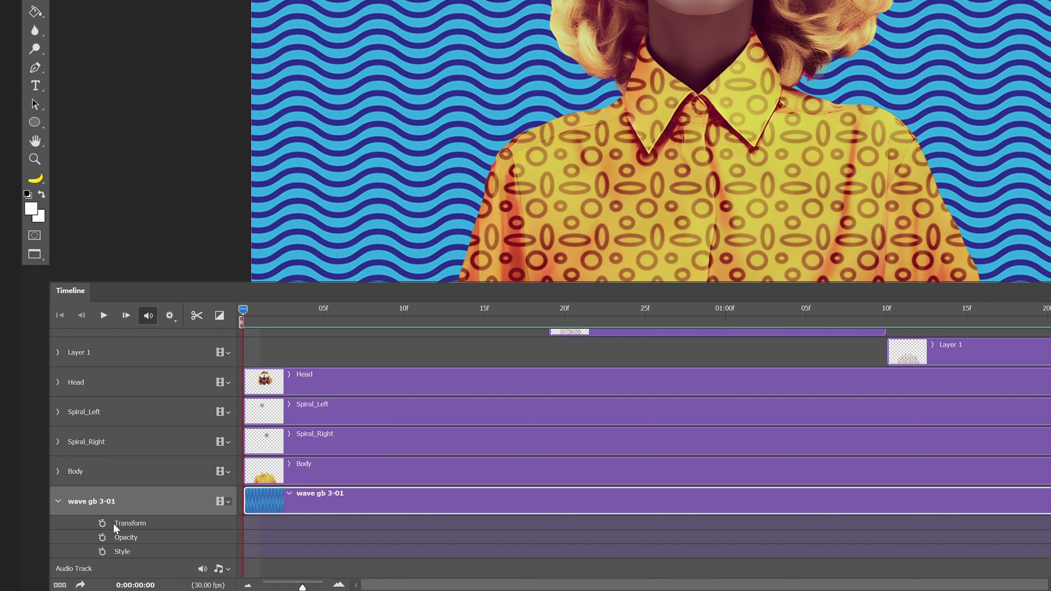
left_click(102, 523)
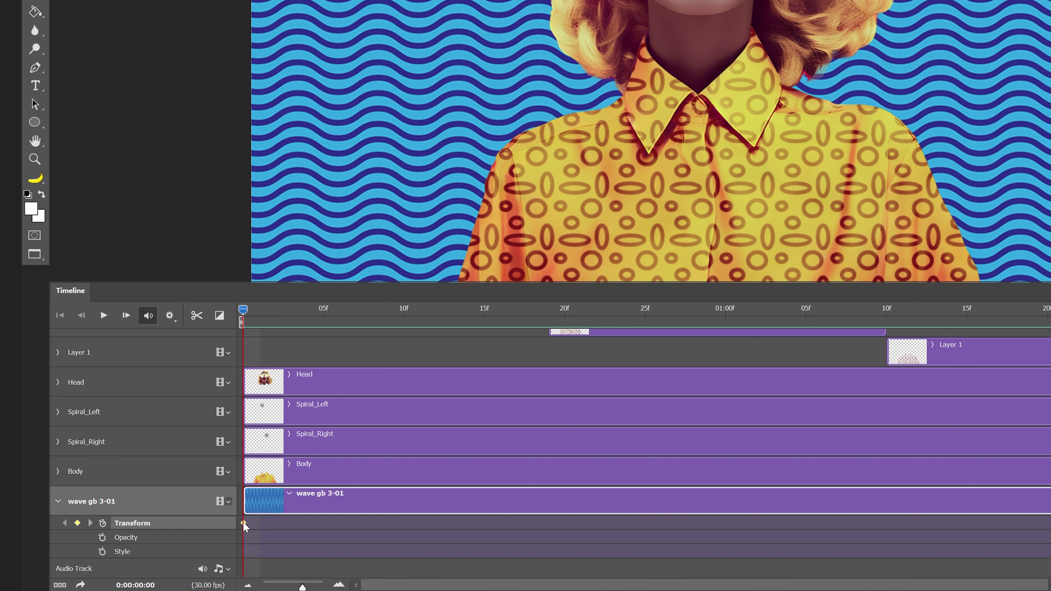
Step: At 01:29f, shift the wave gb 3-01 background left until its right edge meets the canvas edge, and move its end Transform keyframe to 02:00f
left_click_drag(251, 316, 964, 306)
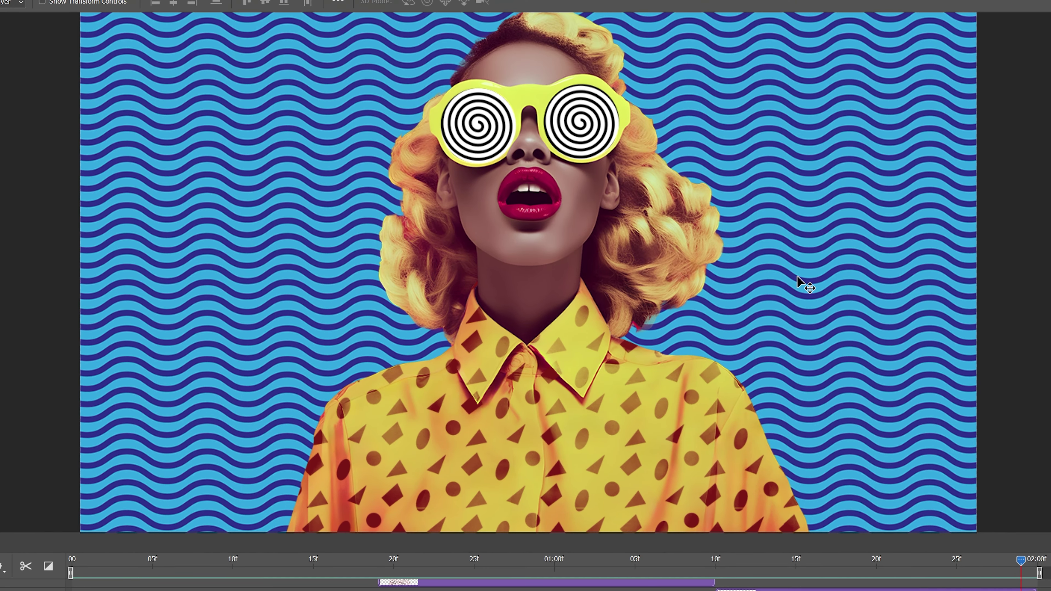
key("ctrl+t")
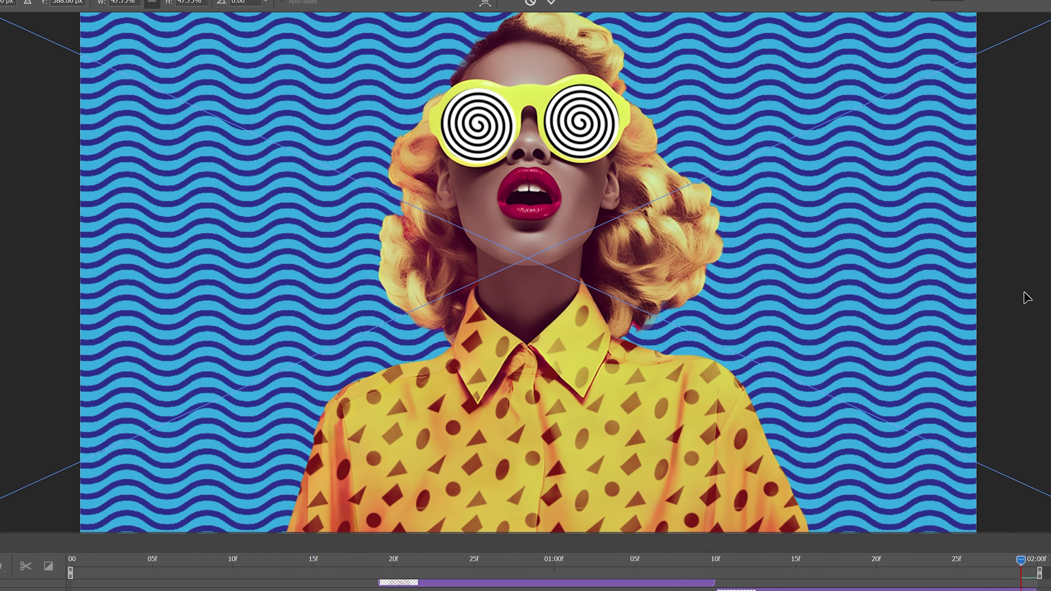
key("ctrl+minus")
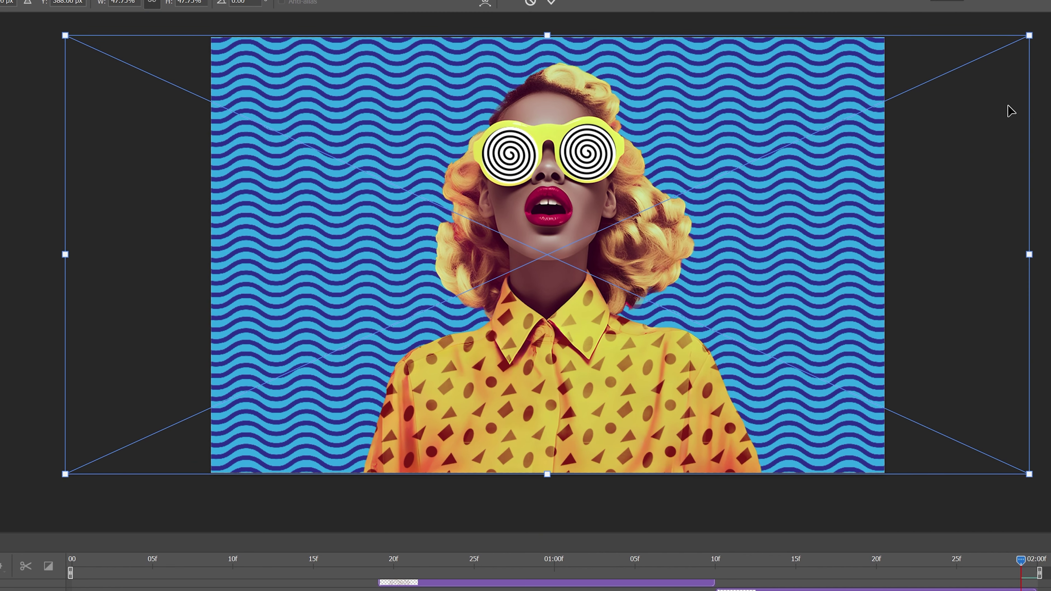
left_click_drag(800, 269, 657, 271)
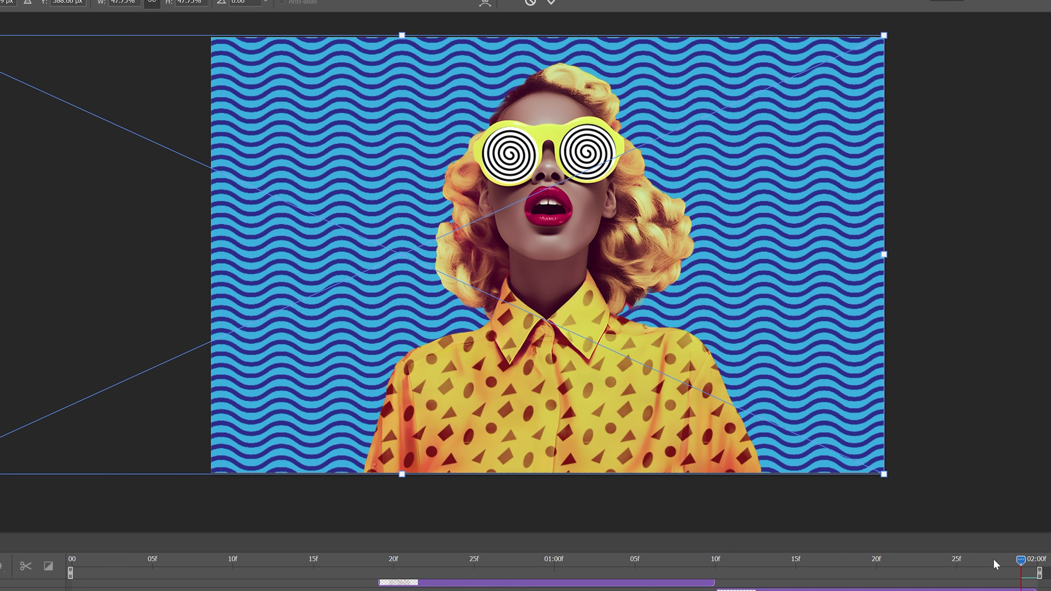
key("Return")
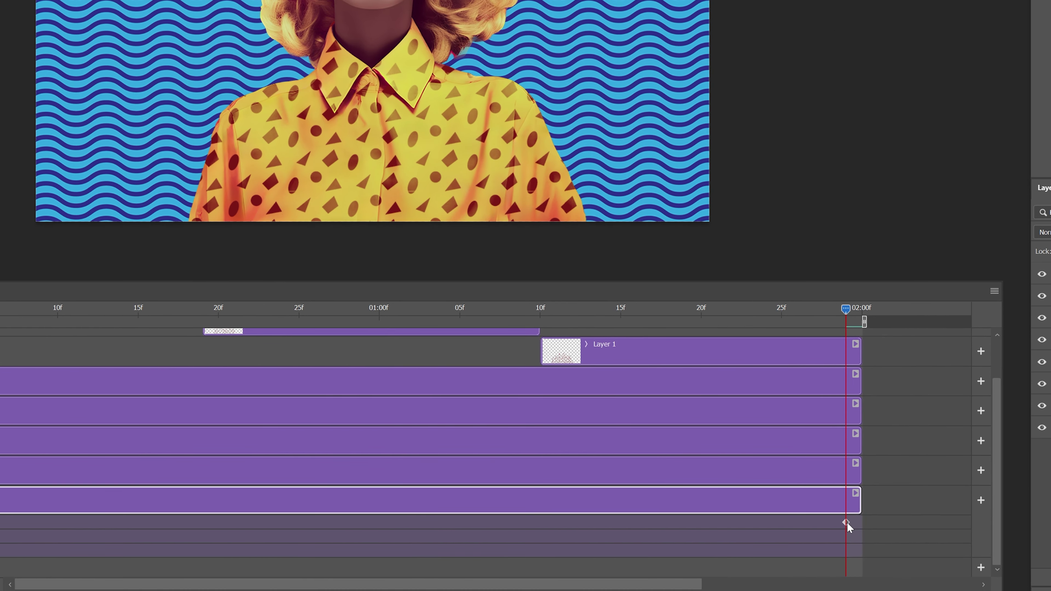
left_click_drag(846, 522, 862, 522)
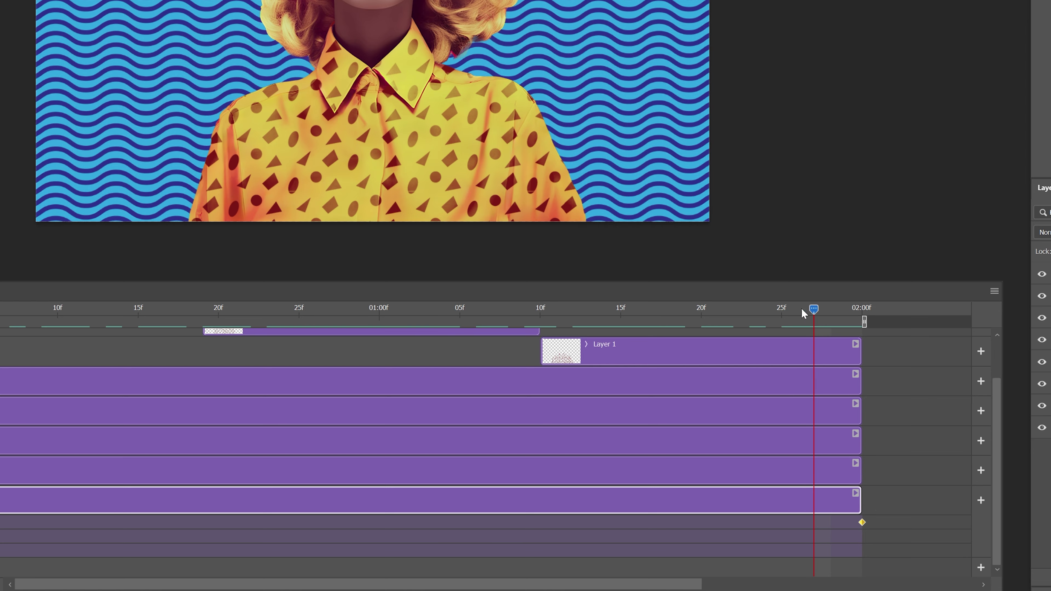
Step: Return to the start of the timeline and play it to preview the moving wave background
left_click_drag(789, 308, 267, 309)
left_click_drag(446, 463, 151, 471)
left_click(48, 467)
Step: Apply a clockwise Rotate motion to the Spiral_Left clip, with Resize to Fill Canvas turned off
scroll(586, 171, "up", 5)
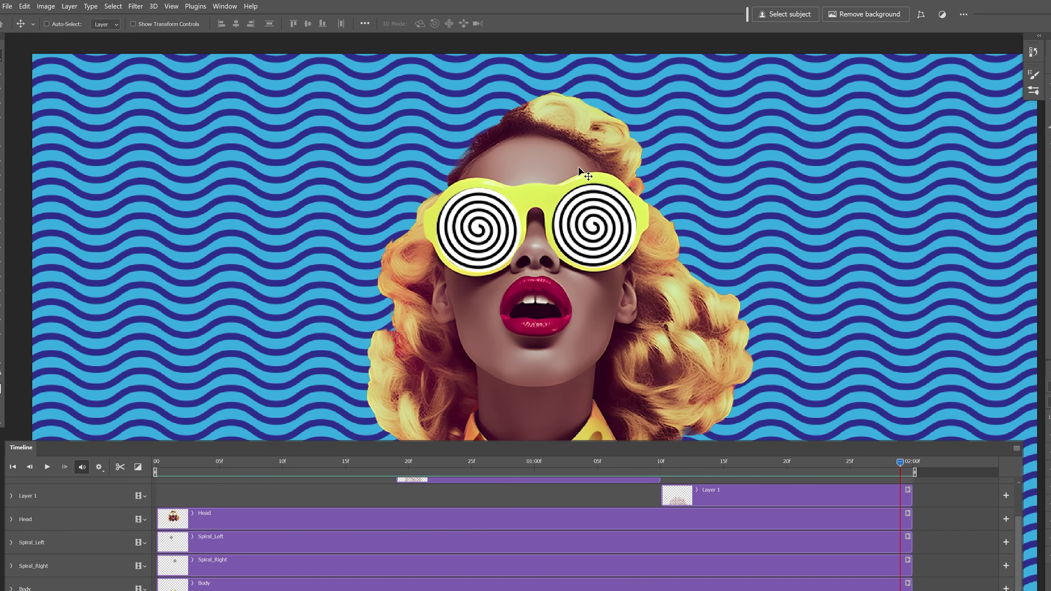
scroll(522, 234, "up", 1)
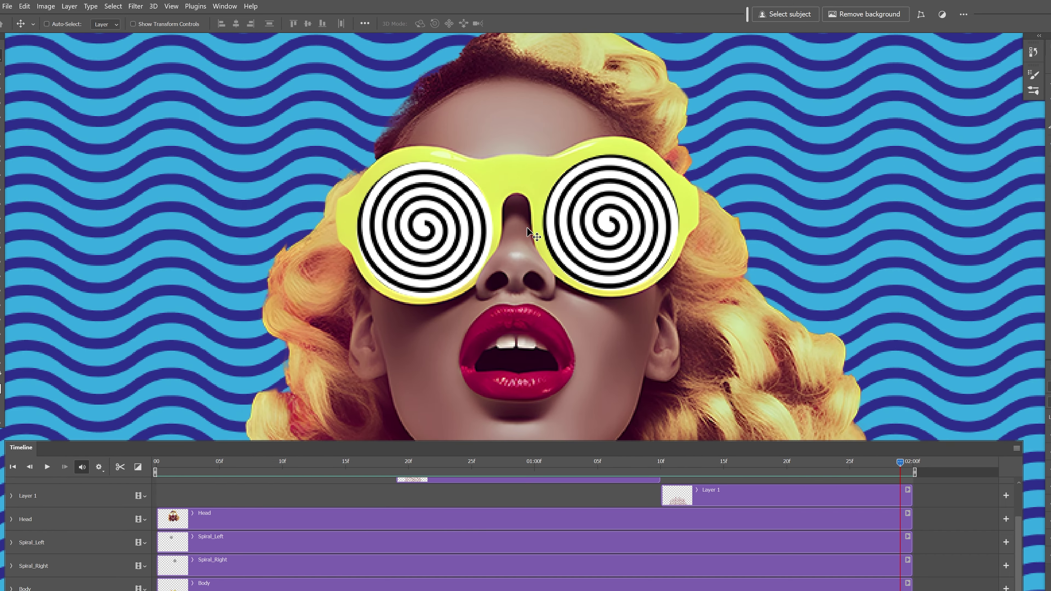
left_click_drag(537, 237, 532, 220)
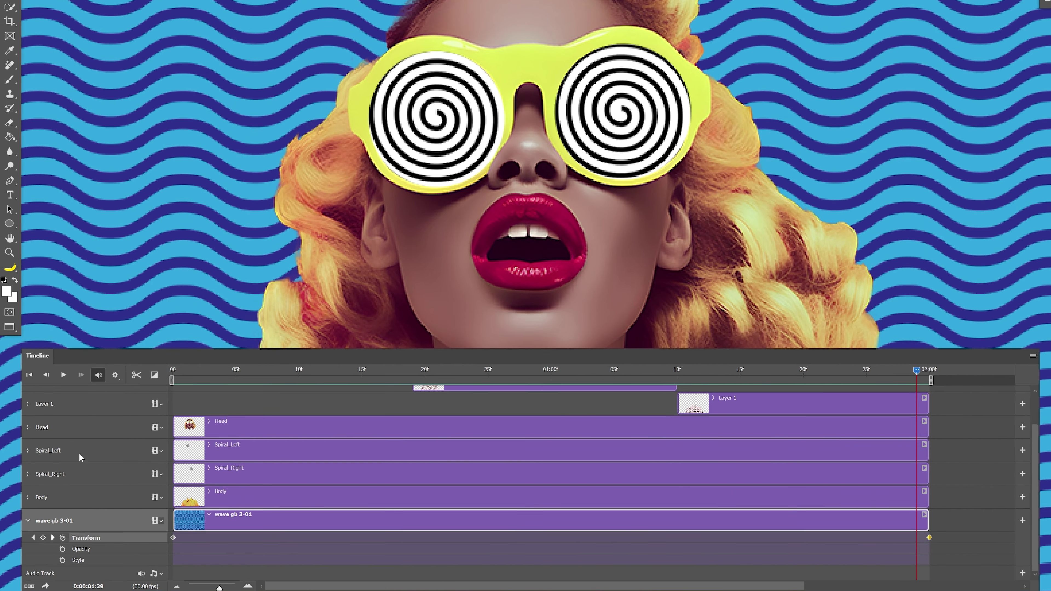
left_click(75, 478)
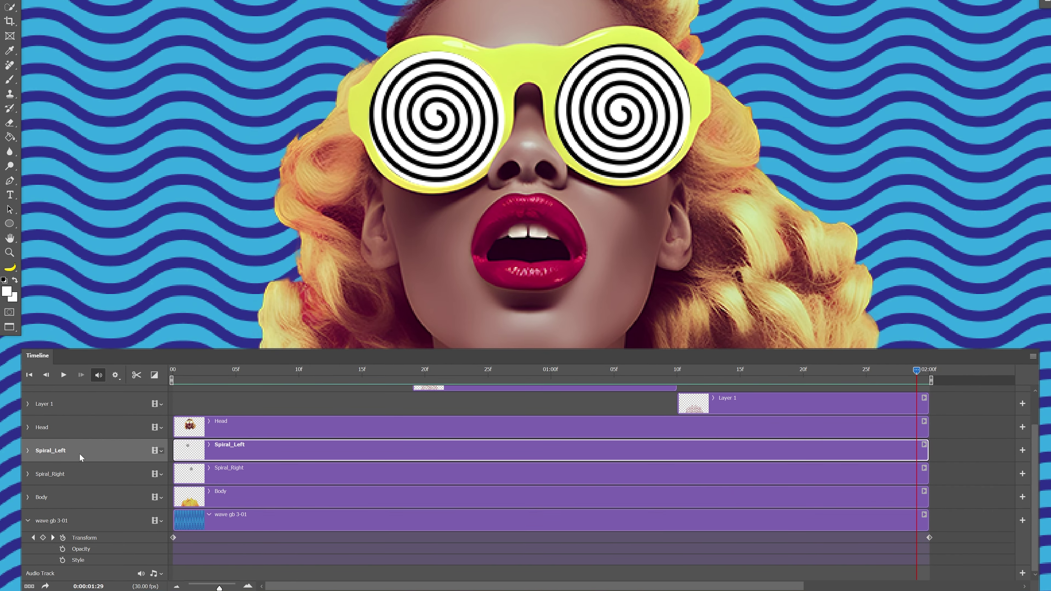
left_click(27, 451)
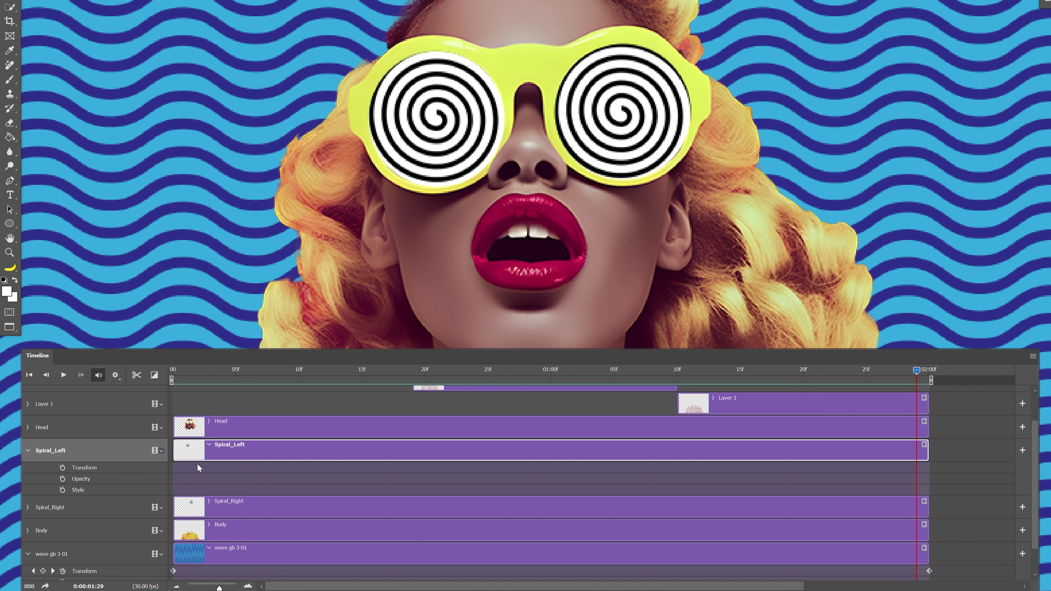
right_click(273, 450)
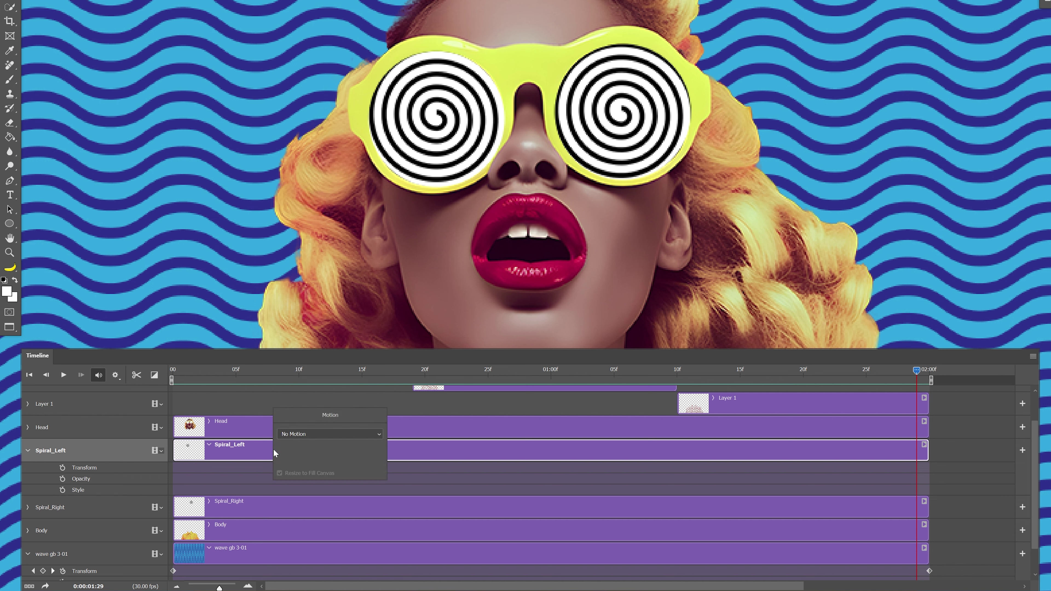
left_click(300, 434)
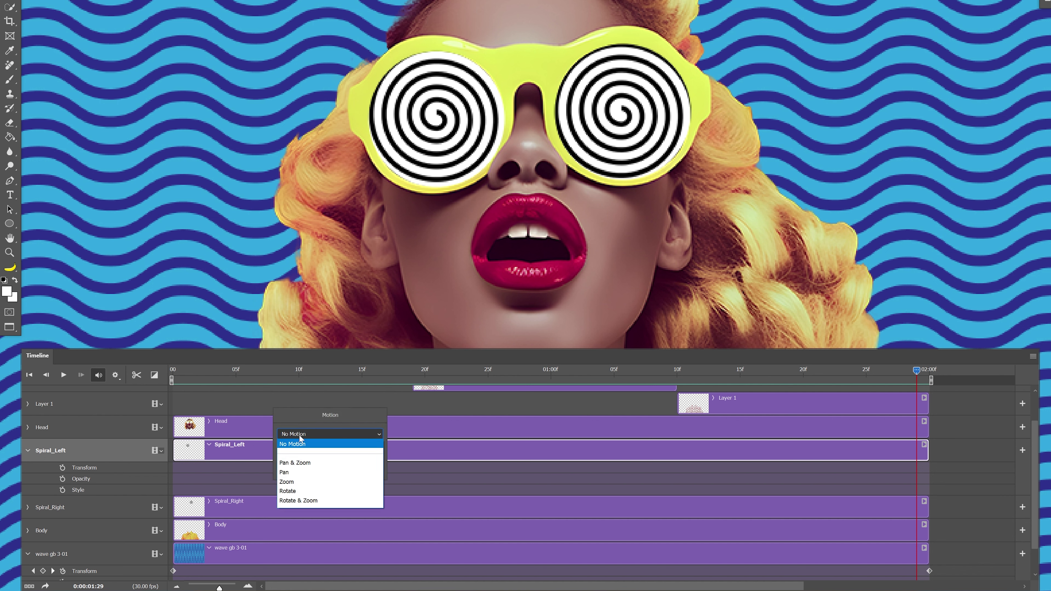
left_click(289, 491)
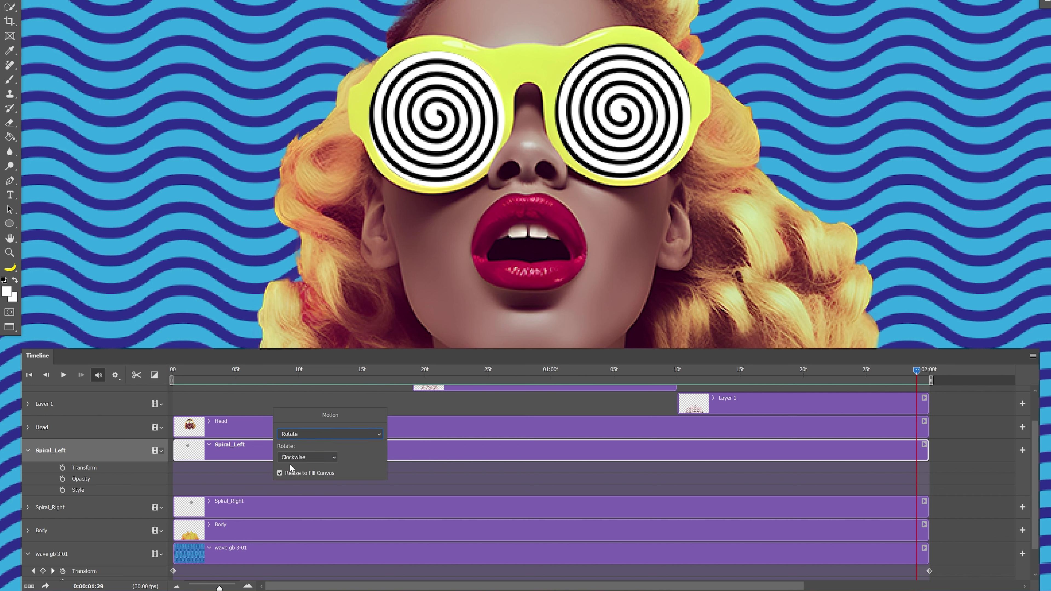
left_click(306, 457)
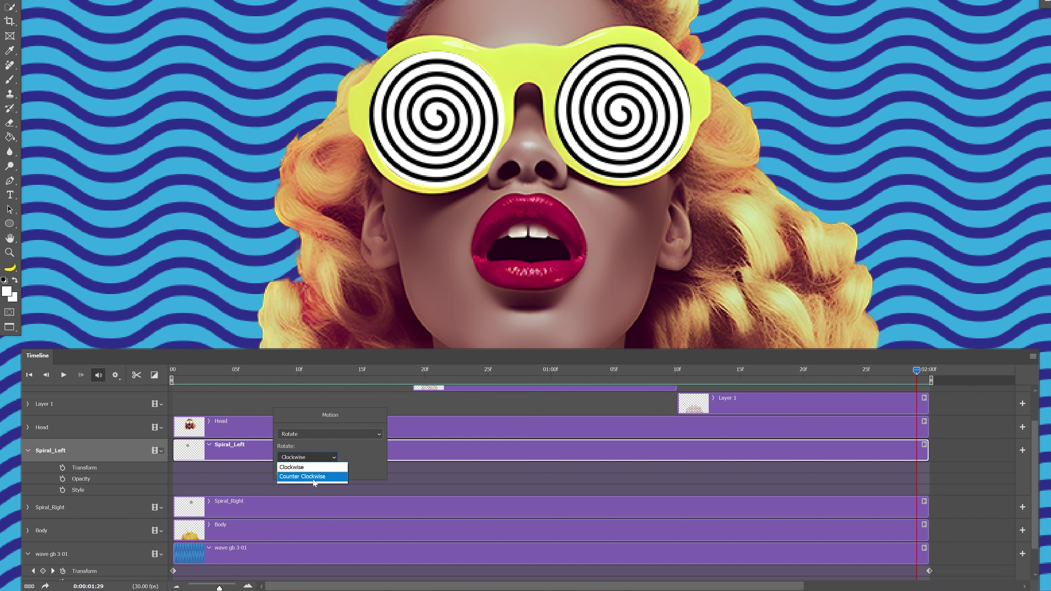
left_click(294, 468)
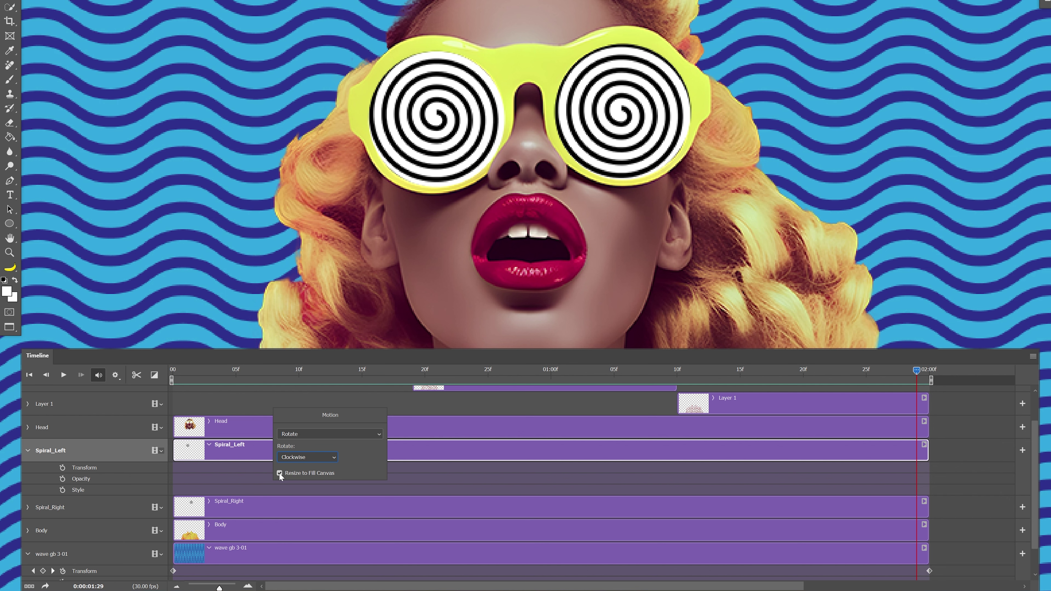
left_click(243, 472)
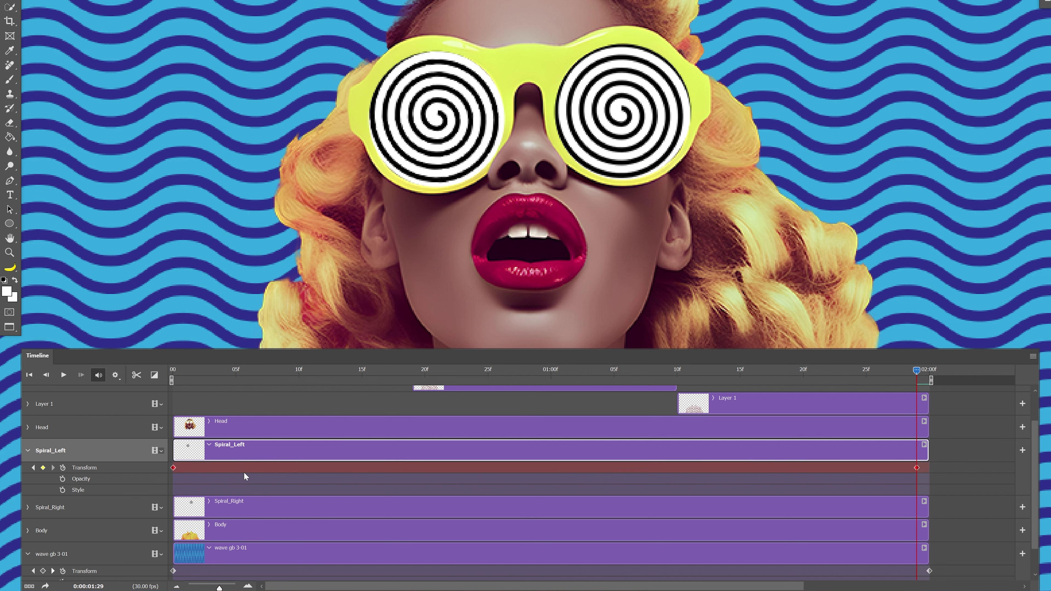
Step: Rotate the Spiral_Left layer about half a turn at its last Transform keyframe and preview the spinning lens
key("space")
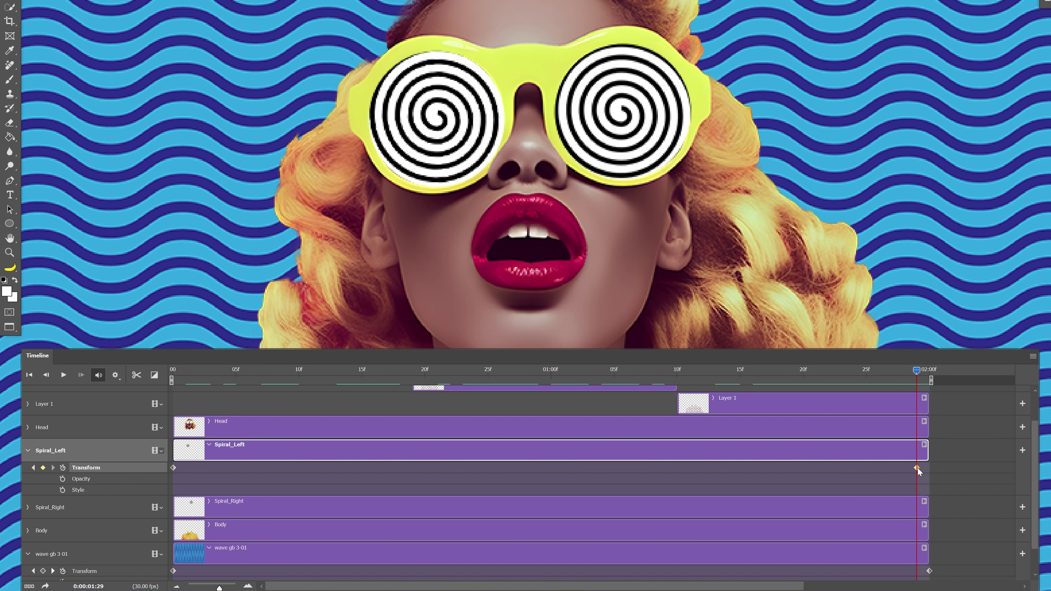
key("ctrl")
key("ctrl+t")
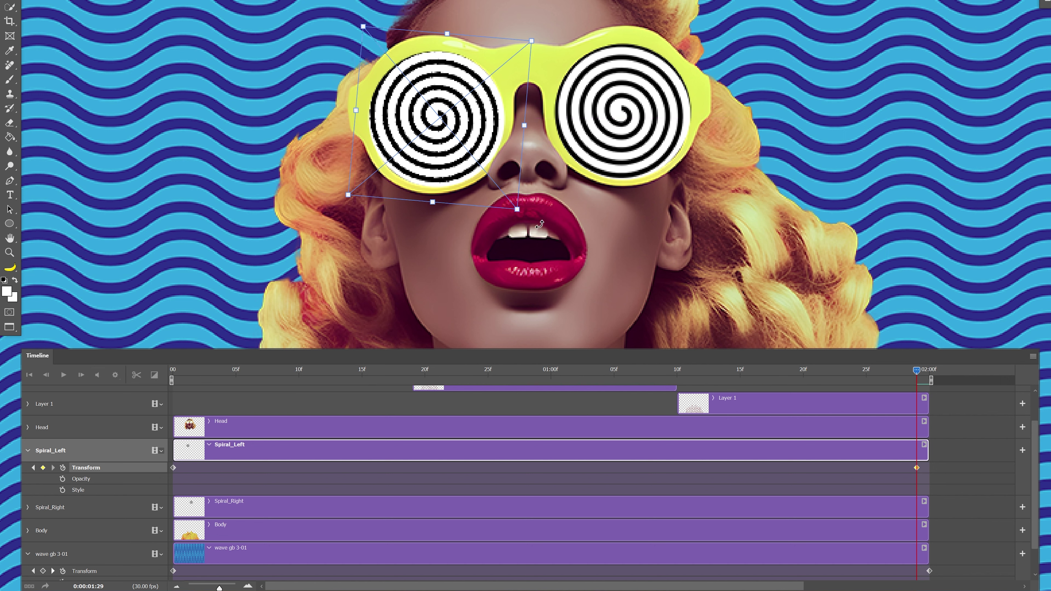
left_click_drag(577, 234, 377, 70)
key("Return")
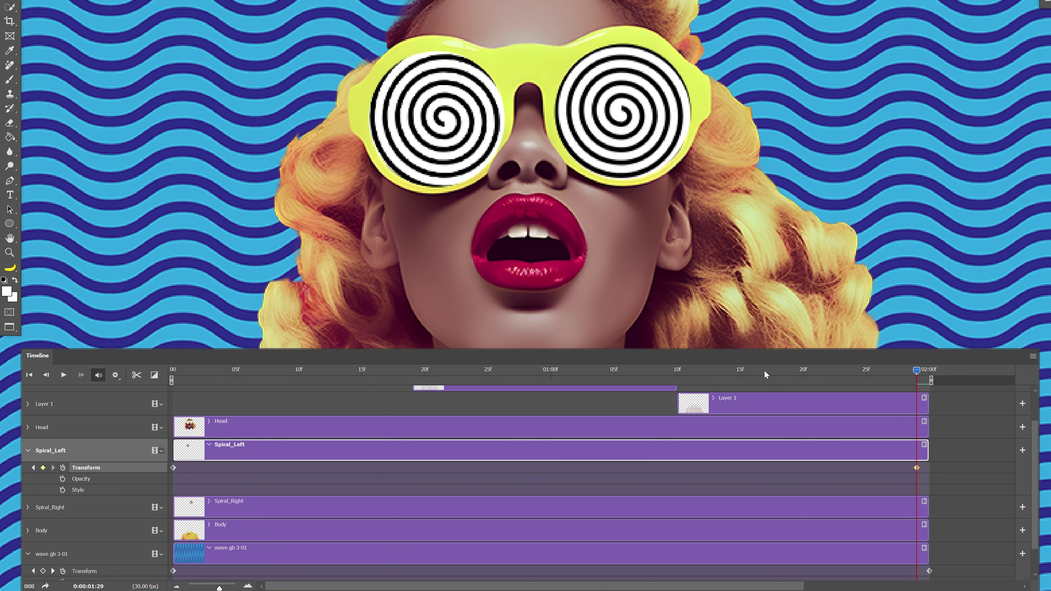
left_click_drag(914, 370, 803, 392)
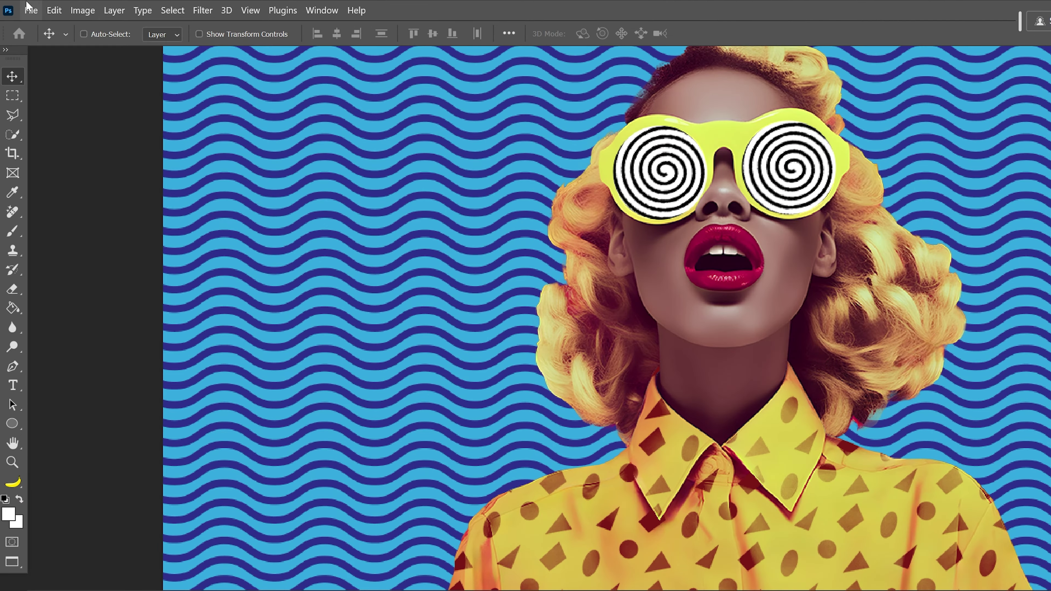
Step: Start a Save for Web (Legacy) export of the animation with the GIF 32 Dithered preset
left_click(19, 4)
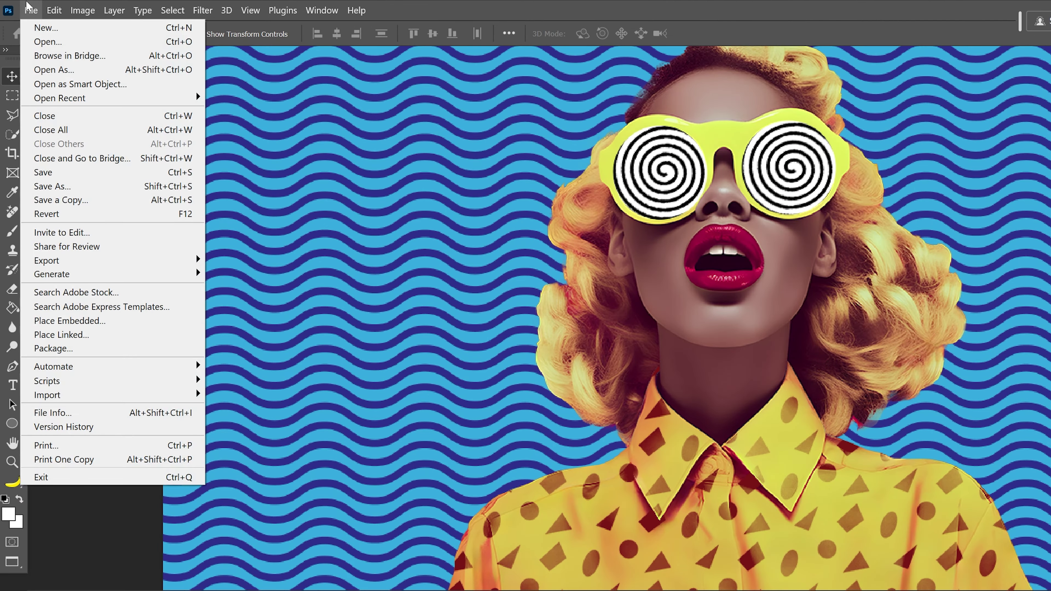
mouse_move(157, 261)
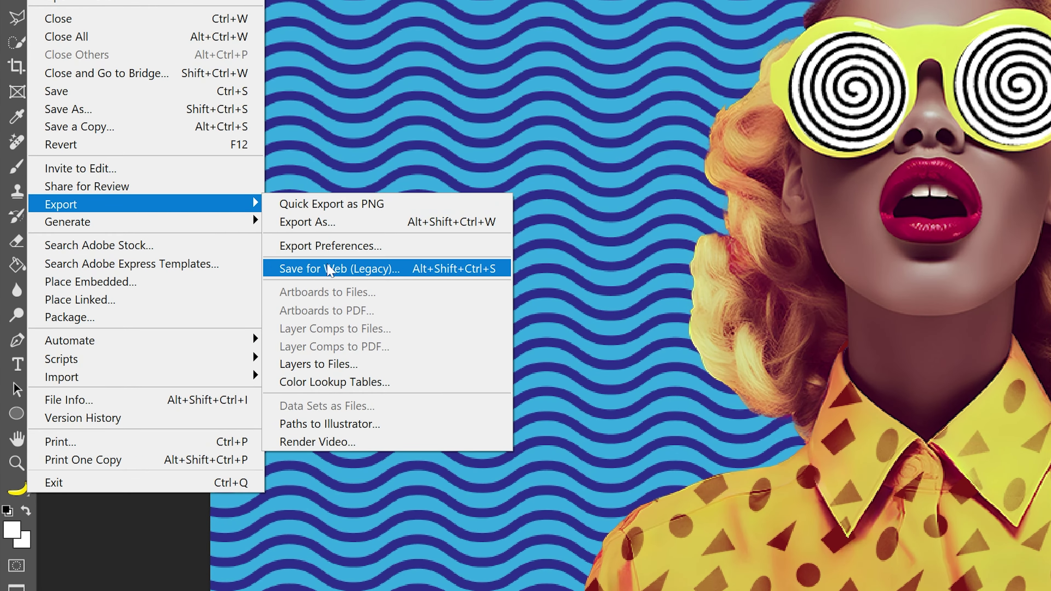
left_click(372, 274)
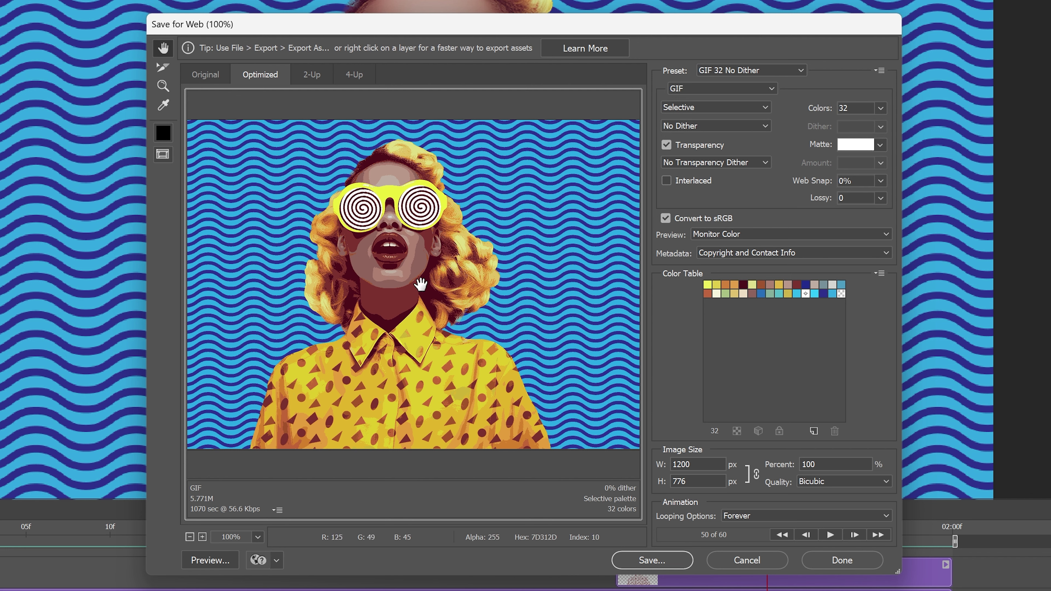
left_click(740, 74)
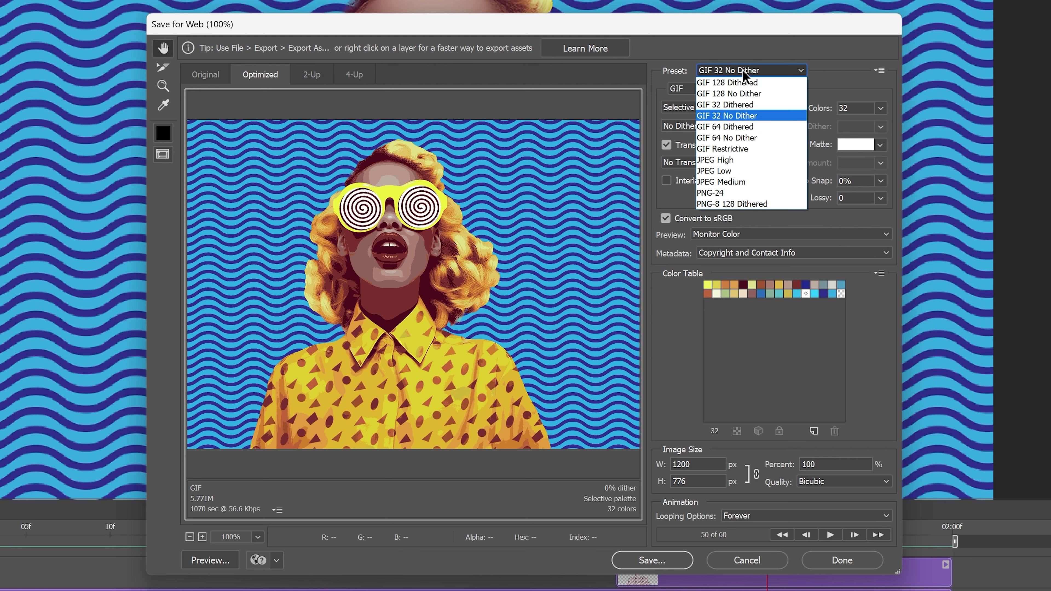
left_click(741, 106)
Step: Inspect the dithering on the portrait up close, switch the preset to GIF 64 Dithered, and start saving the GIF
key("ctrl+plus")
key("ctrl+plus")
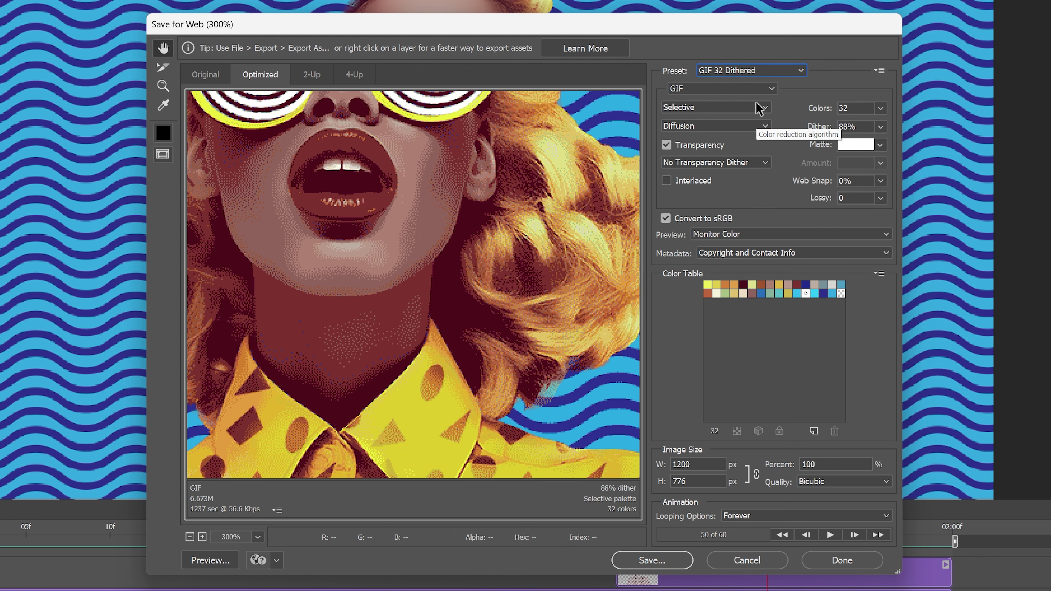
left_click(202, 537)
left_click_drag(471, 201, 479, 334)
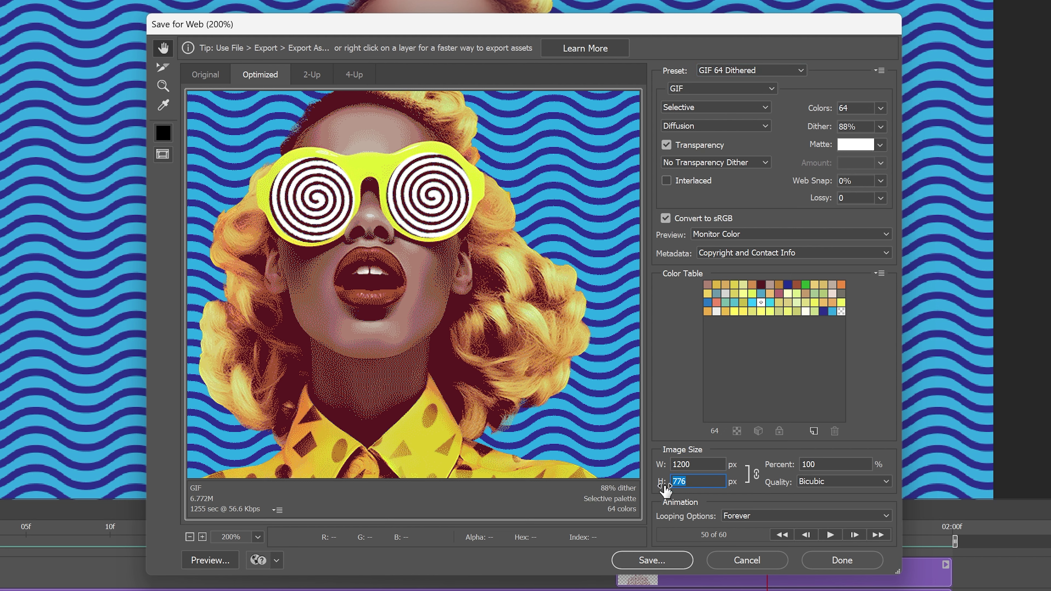
left_click(664, 559)
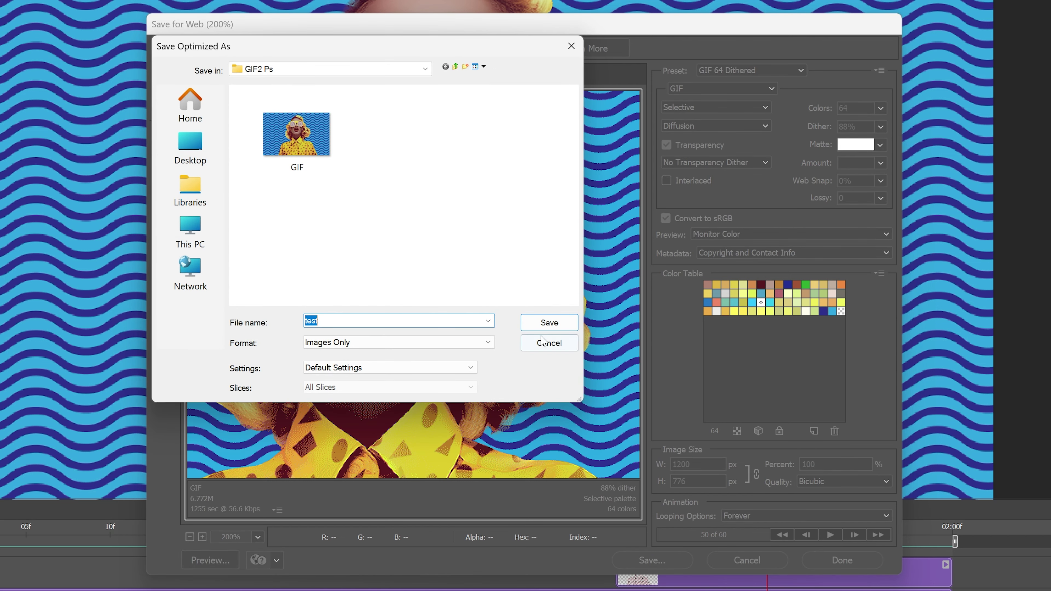